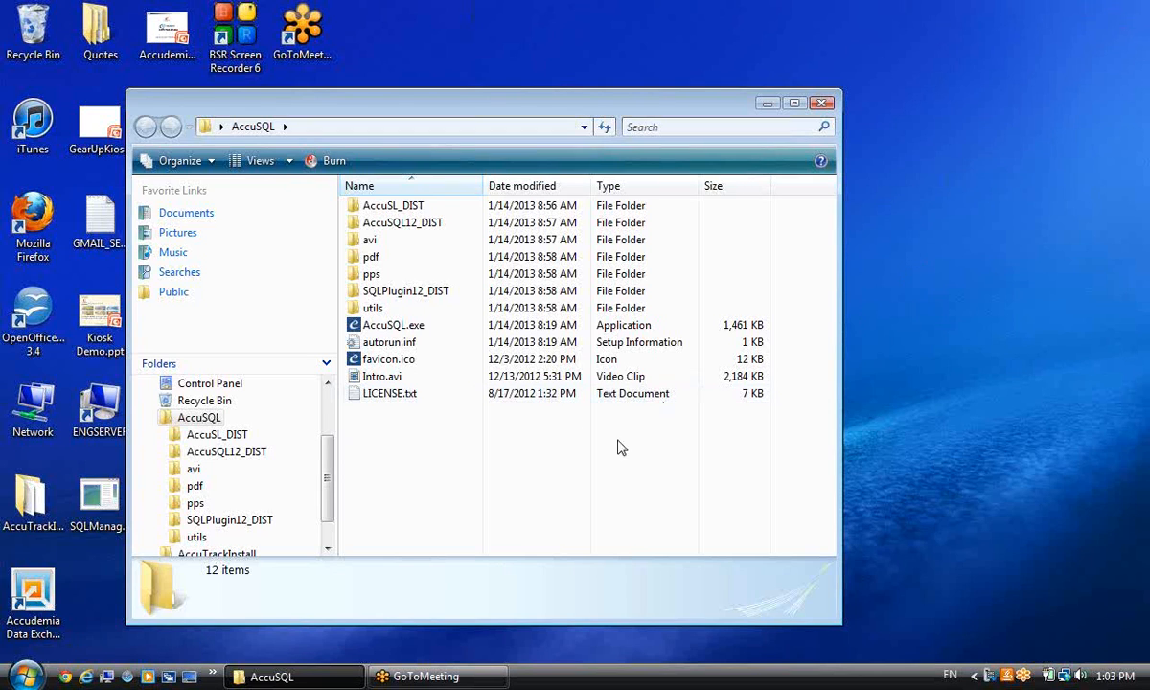
Select AccuSQL.exe in the AccuSQL folder and minimize the folder window.
click(395, 328)
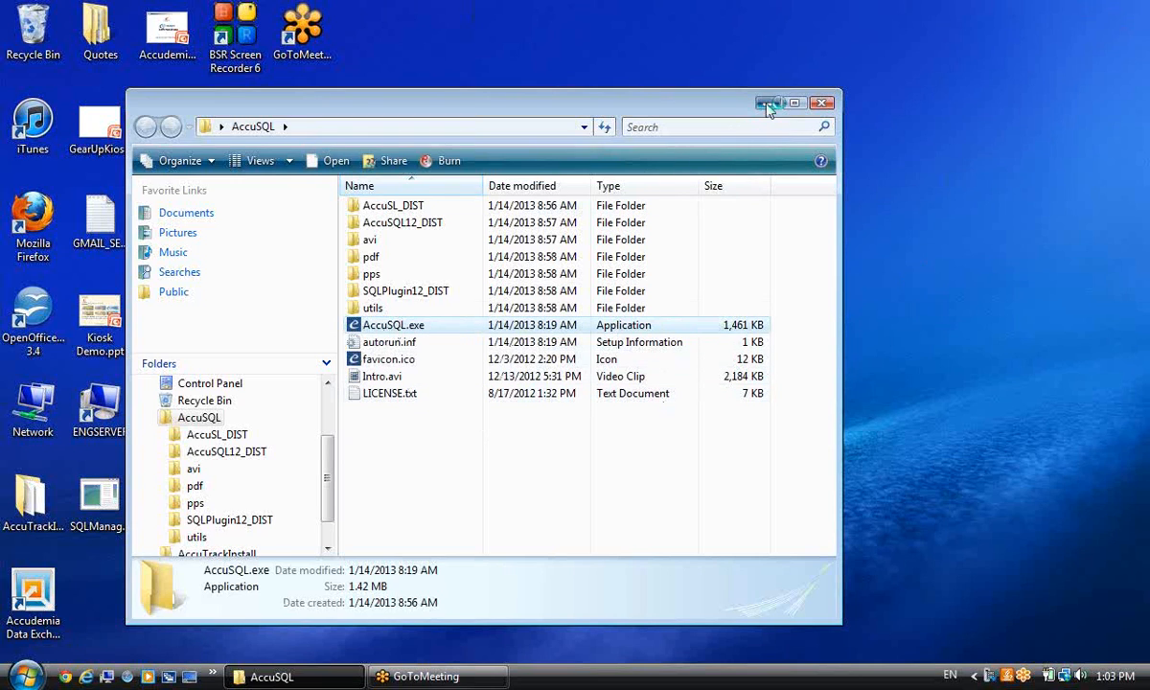
click(767, 104)
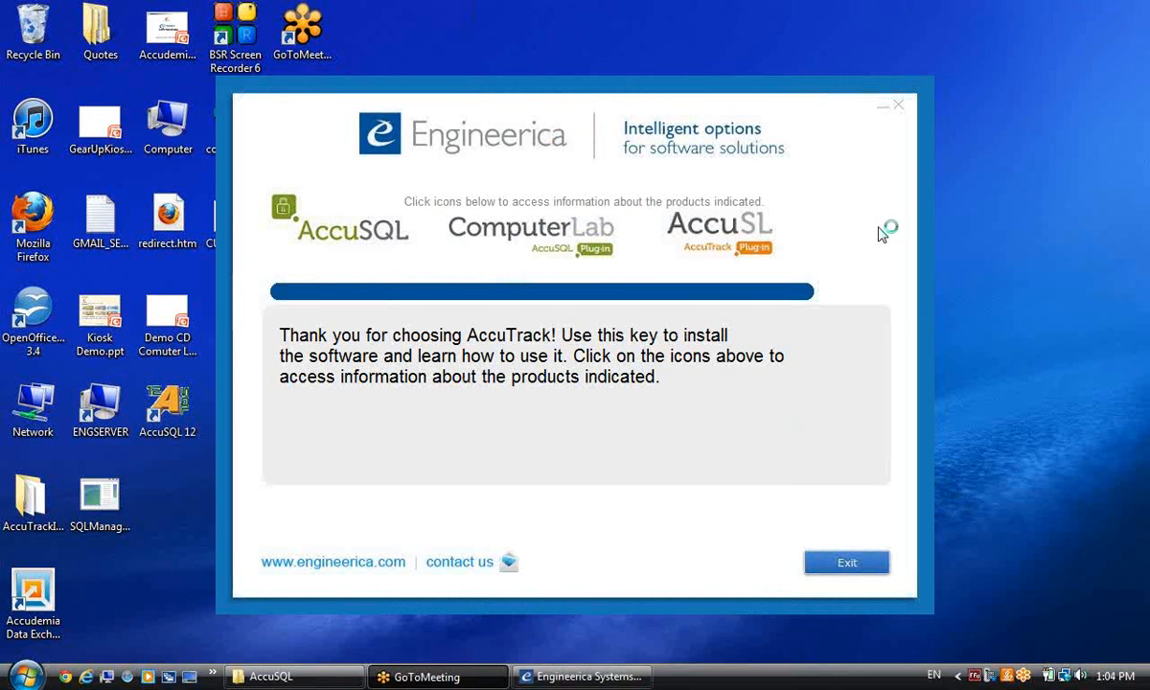
View the license text in the Engineerica CD launcher, then close it.
mouse_move(431, 215)
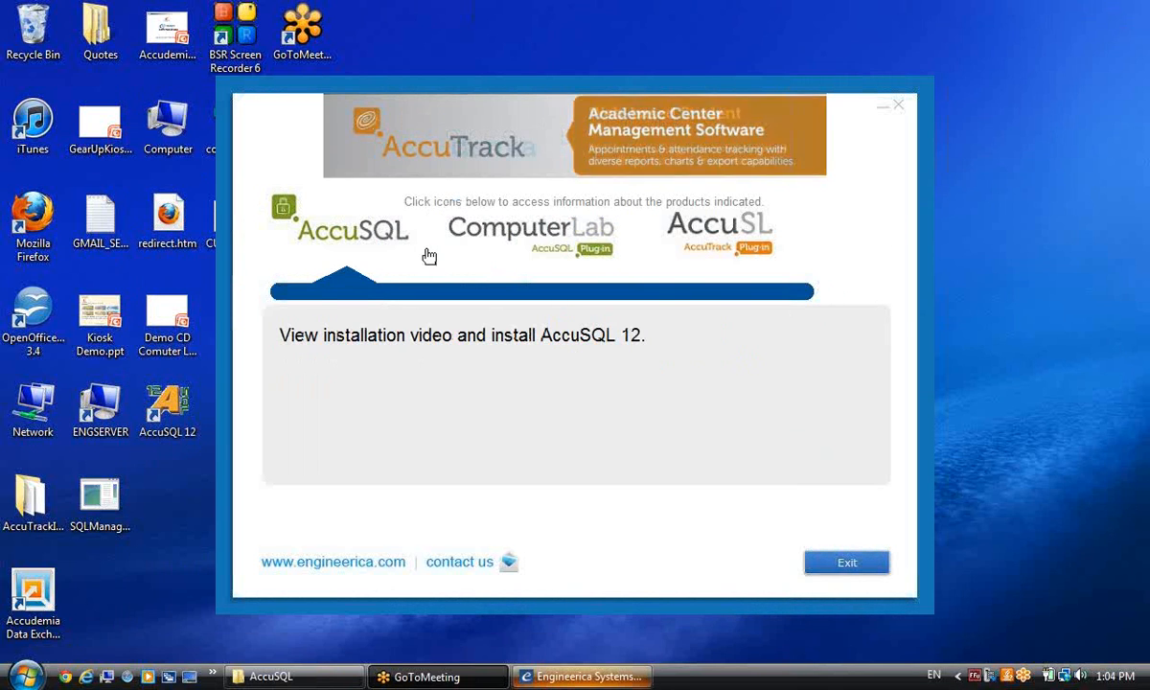
click(445, 334)
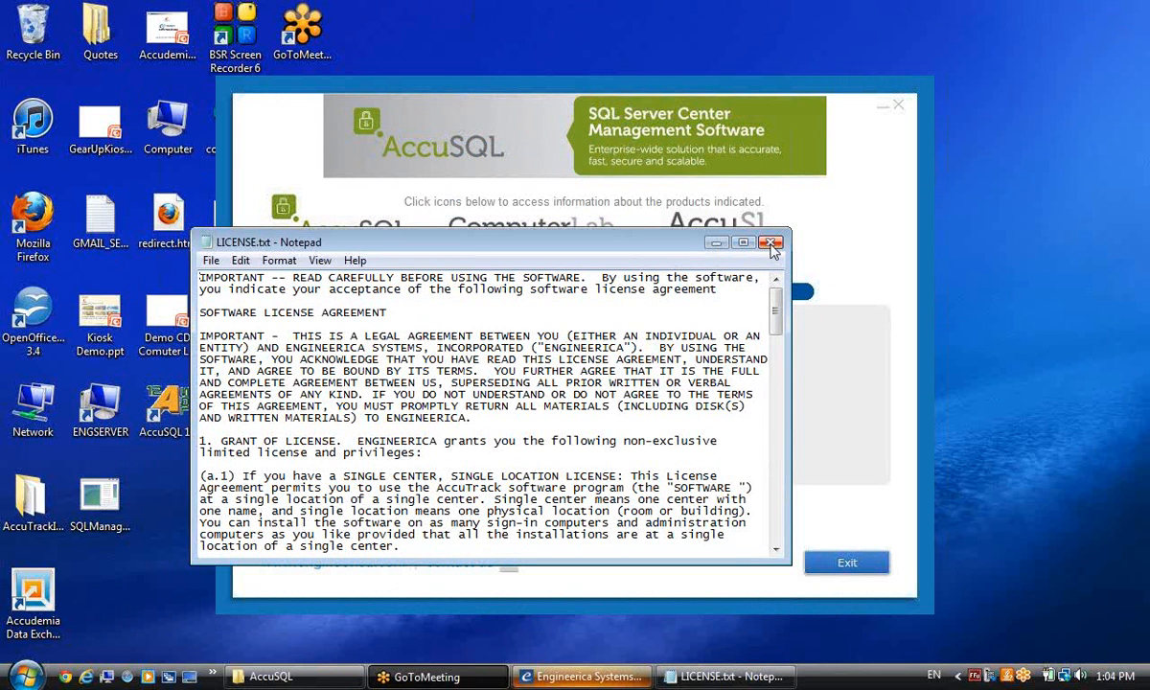
click(772, 243)
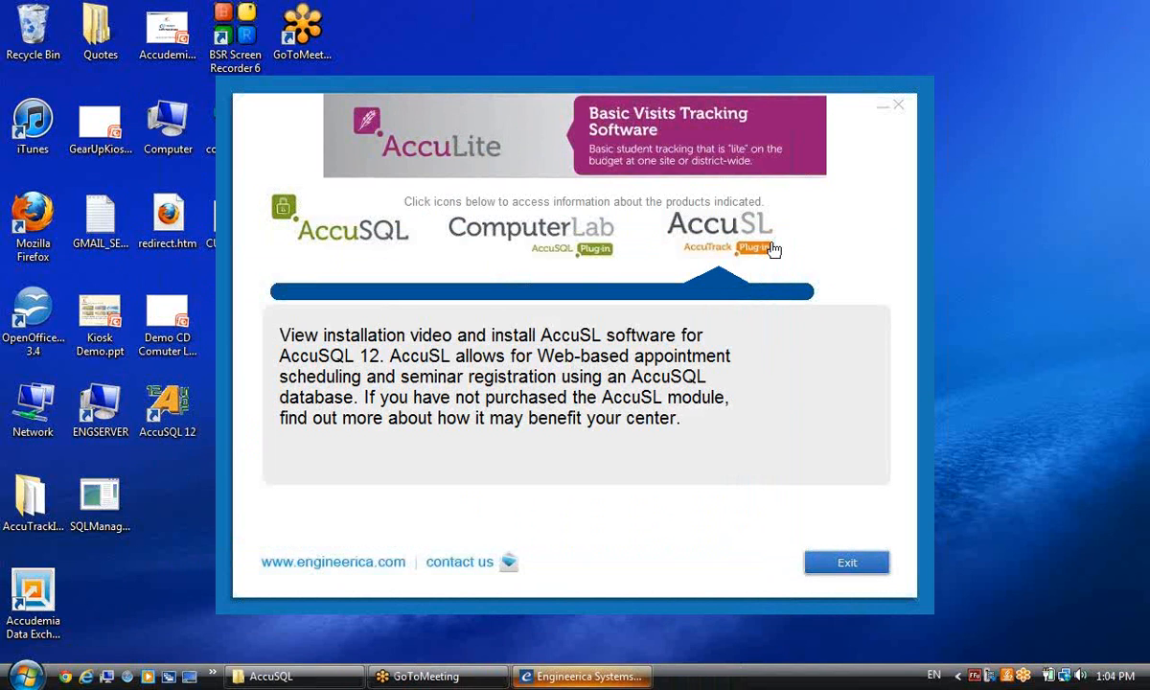
Open the ComputerLab plug-in page and start the Computer Lab Plugin installer.
click(542, 251)
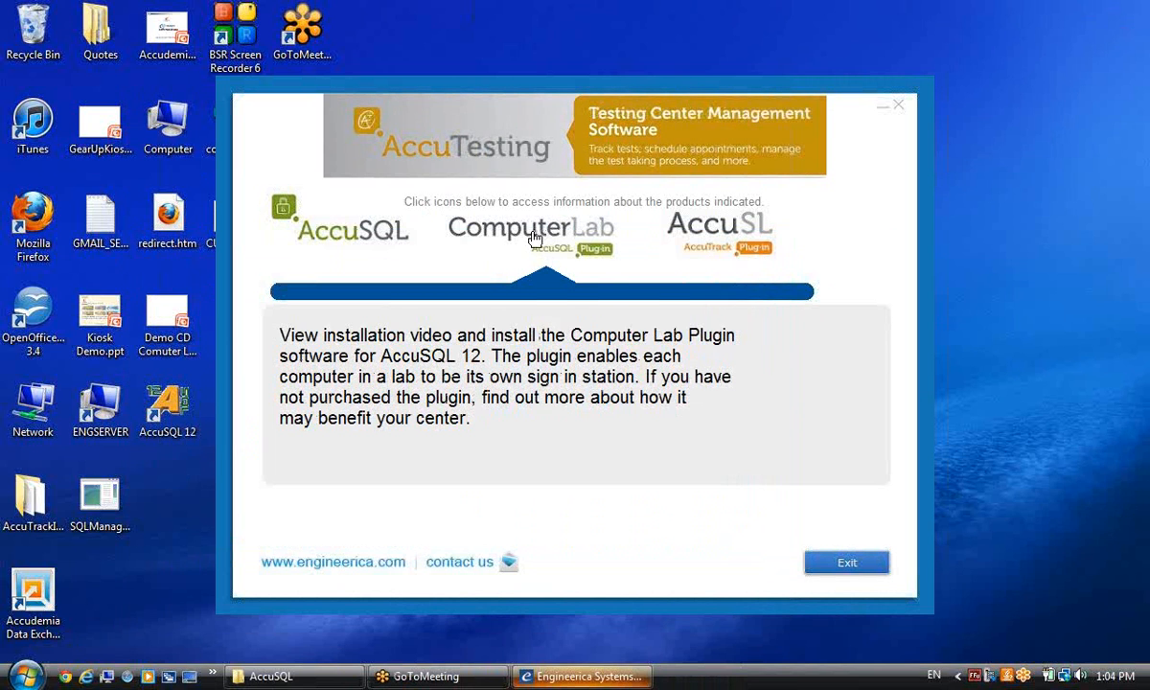
click(534, 238)
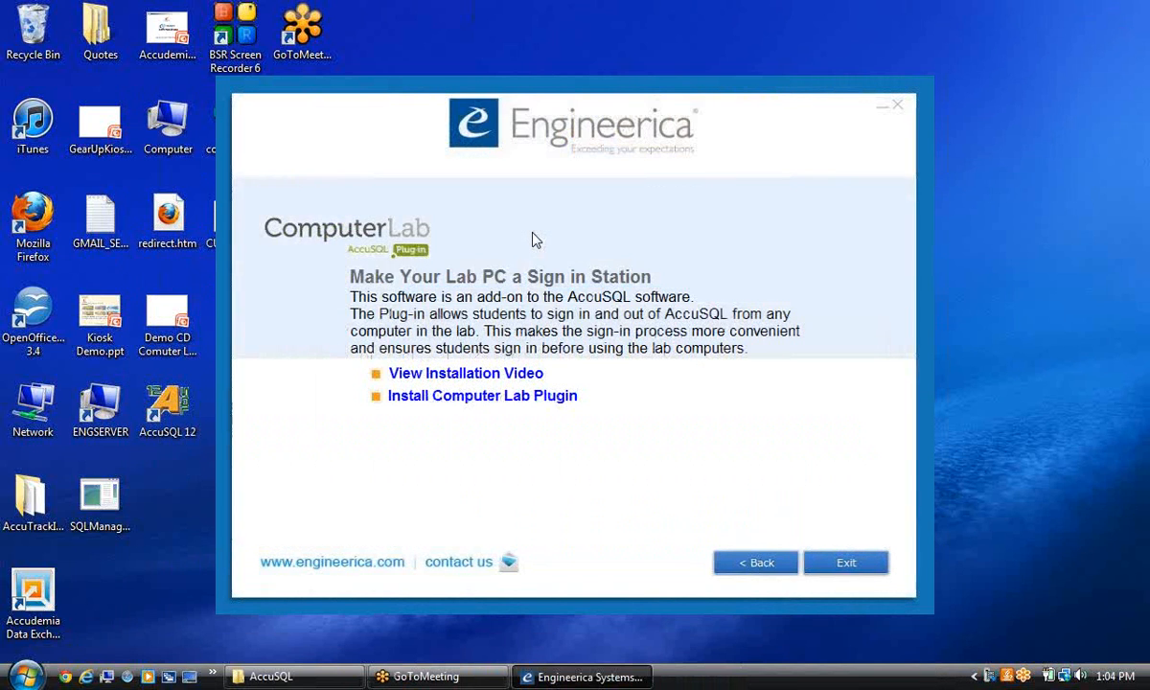
click(495, 402)
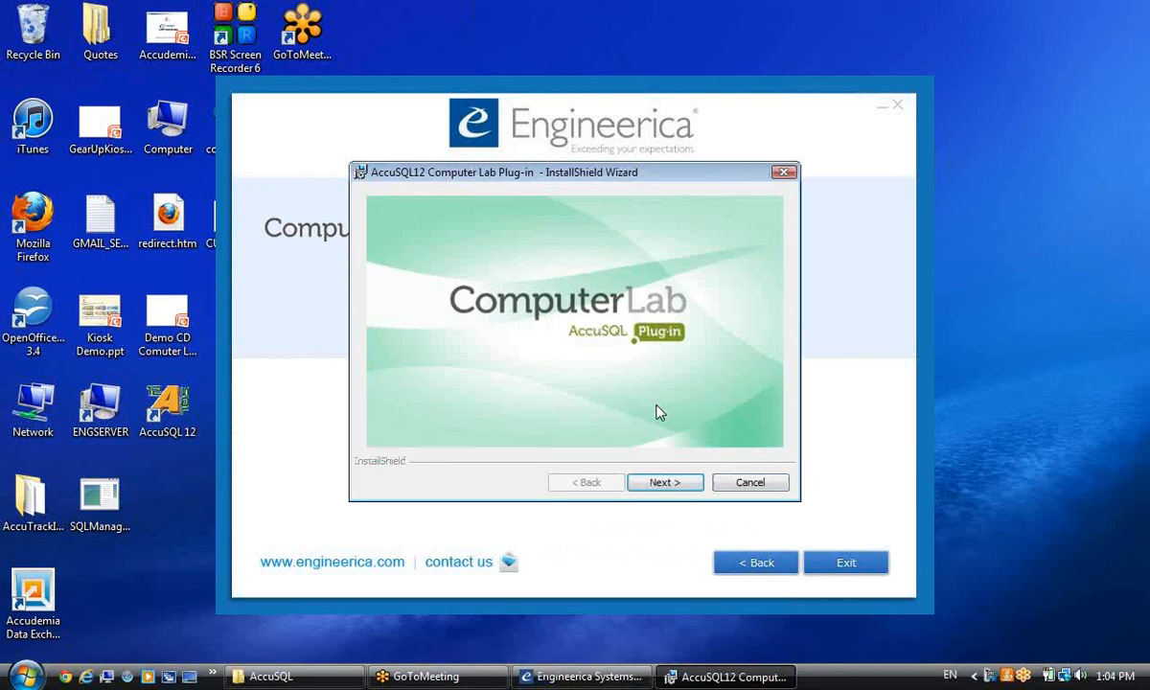
Accept the license and install the plug-in to the default C:\Program Files\AccuSQL12Plugin\ folder.
click(659, 484)
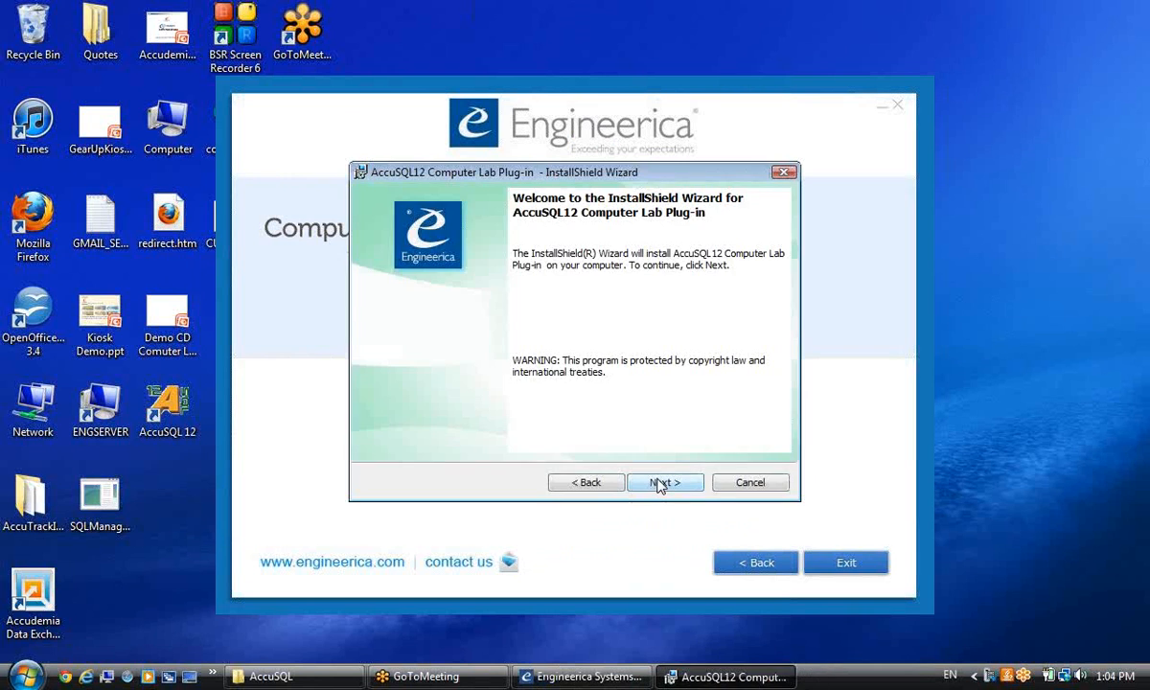
click(661, 483)
click(365, 417)
scroll(763, 359, down, 5)
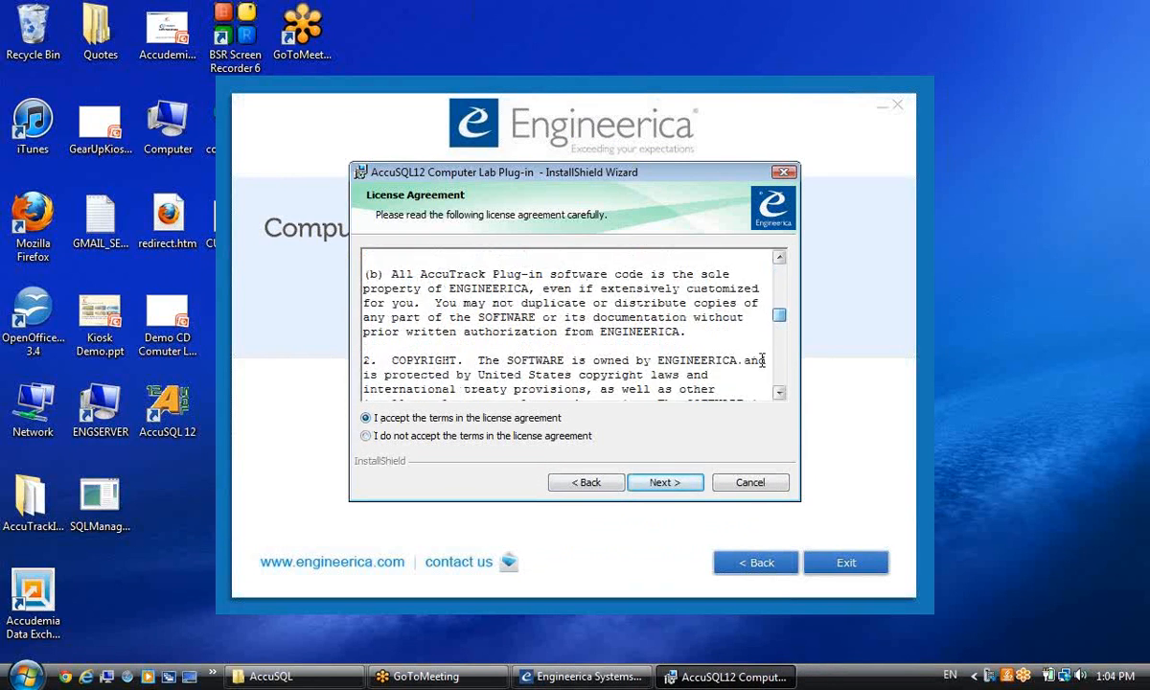
click(664, 482)
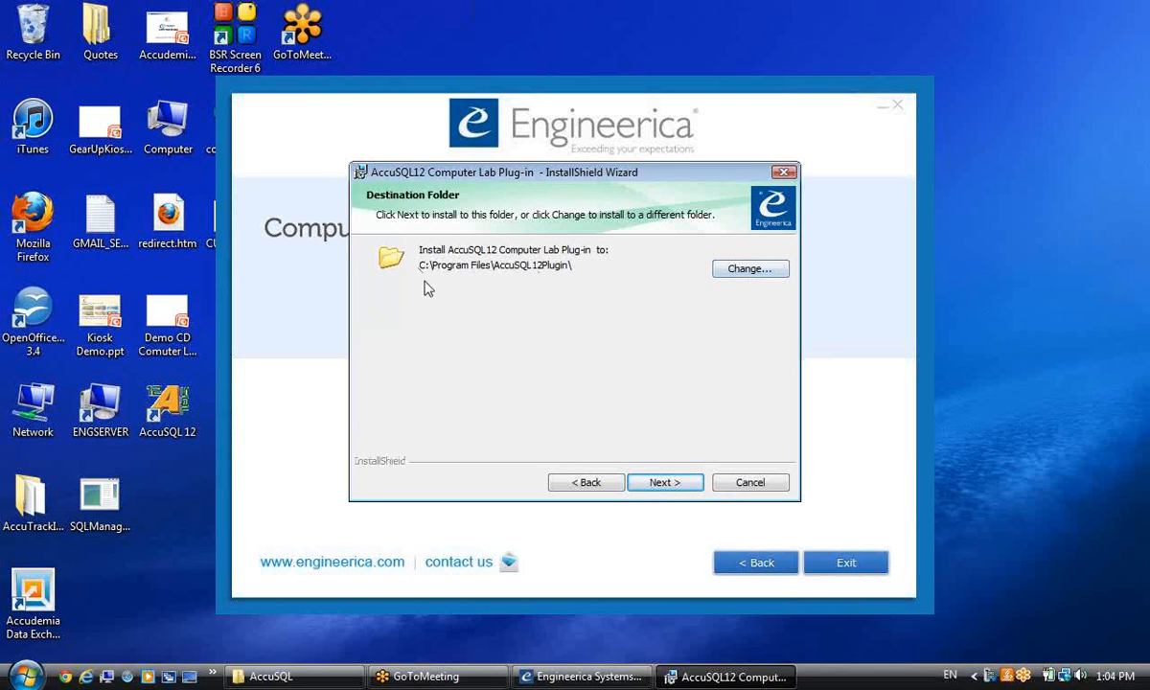
click(659, 481)
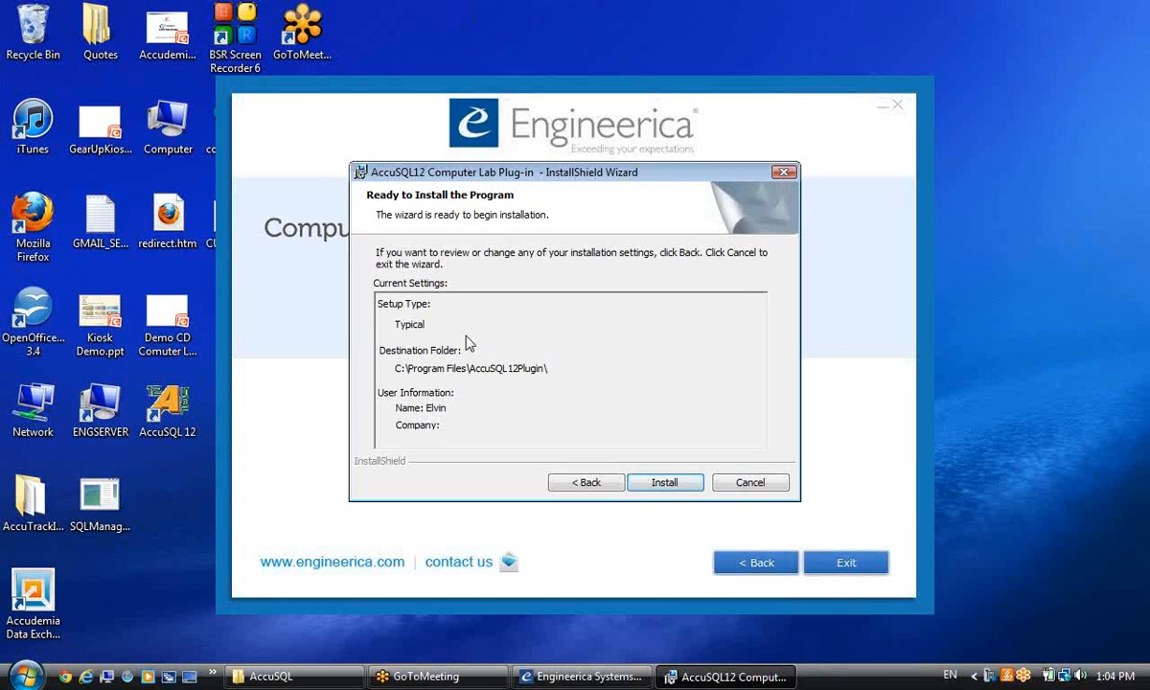
click(682, 485)
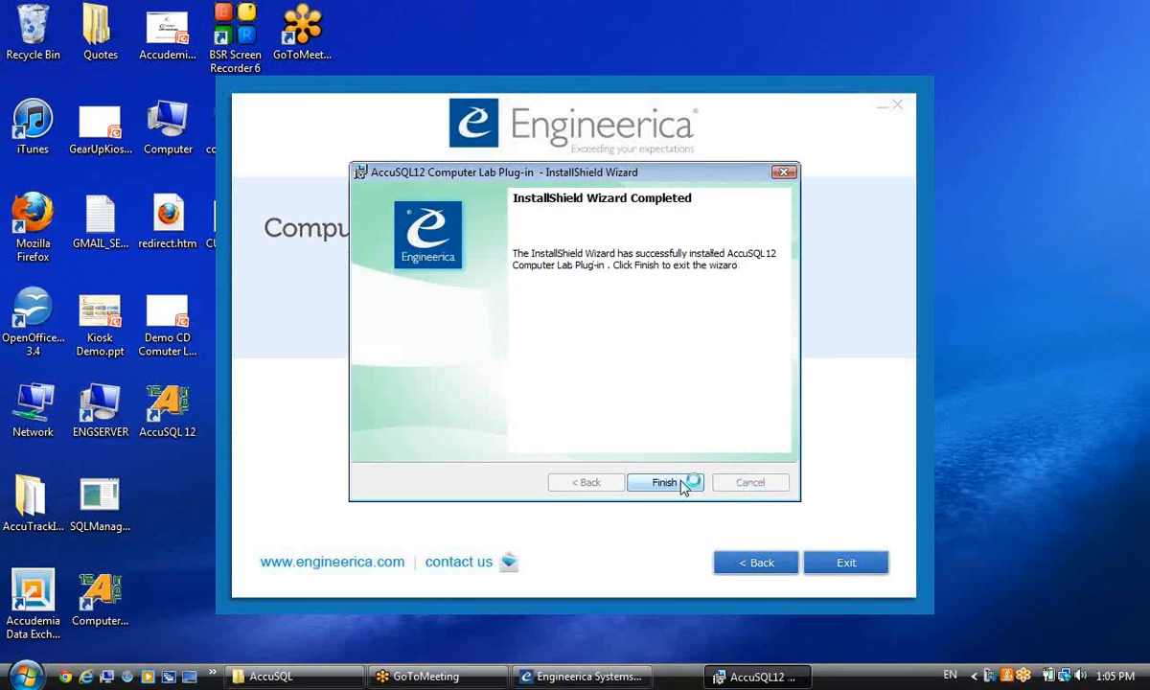
Close the finished installer and CD launcher, and move the ComputerLabPlugin shortcut up a row.
click(664, 483)
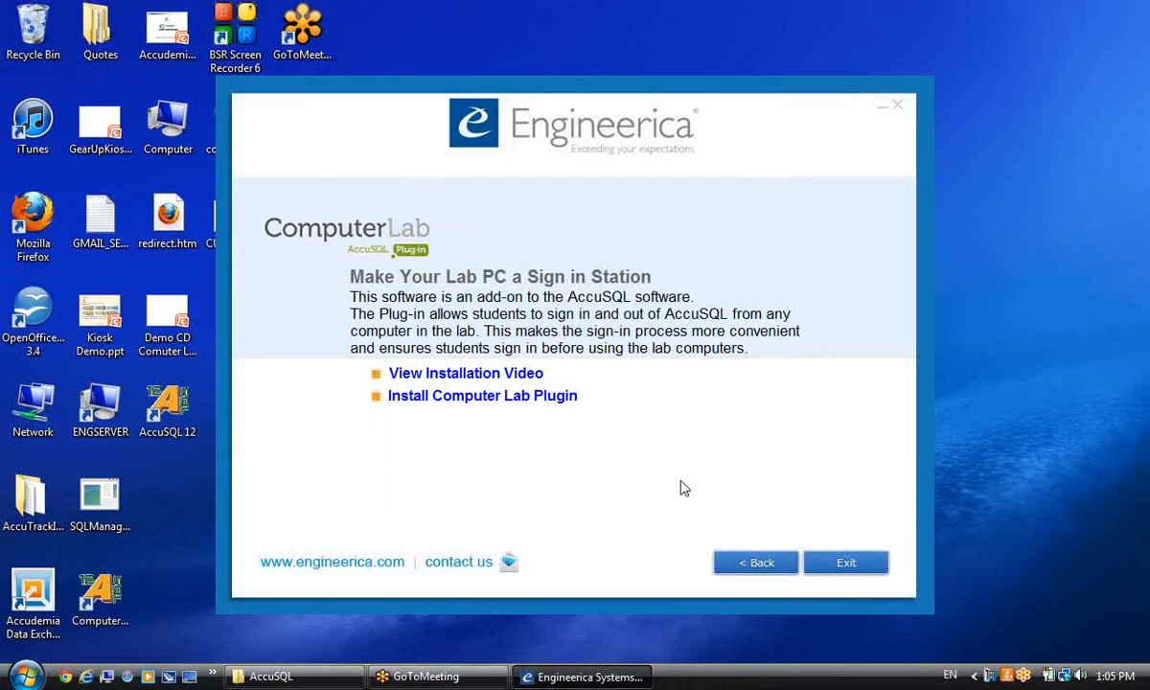
click(845, 575)
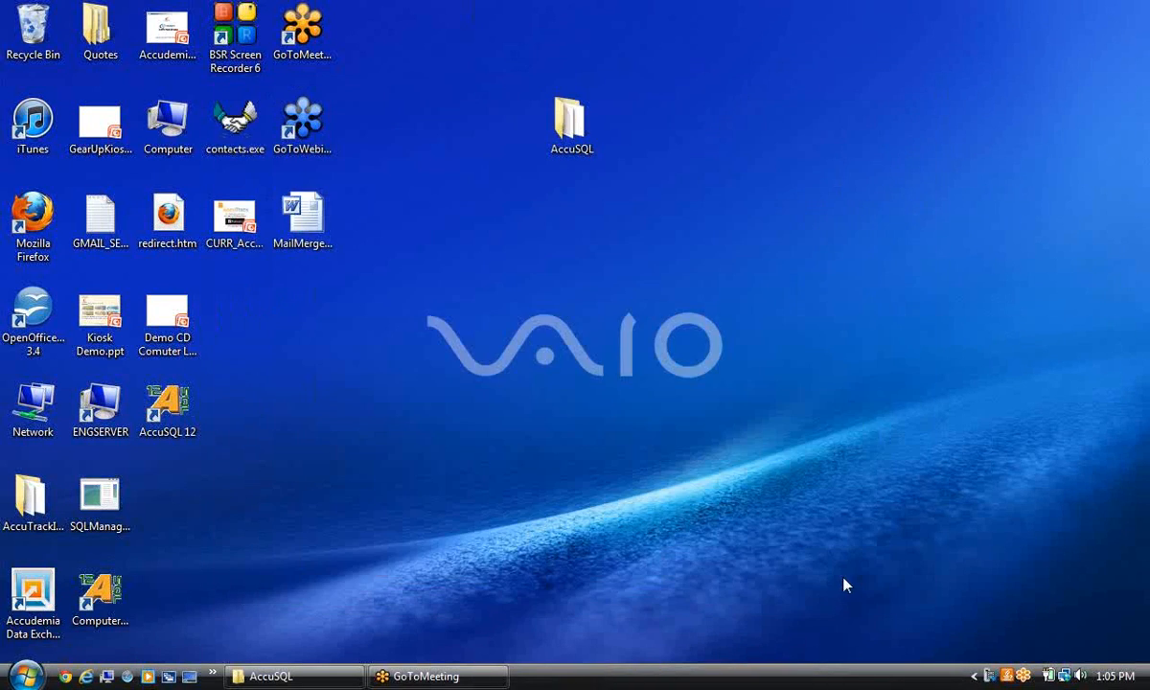
drag(100, 589, 167, 503)
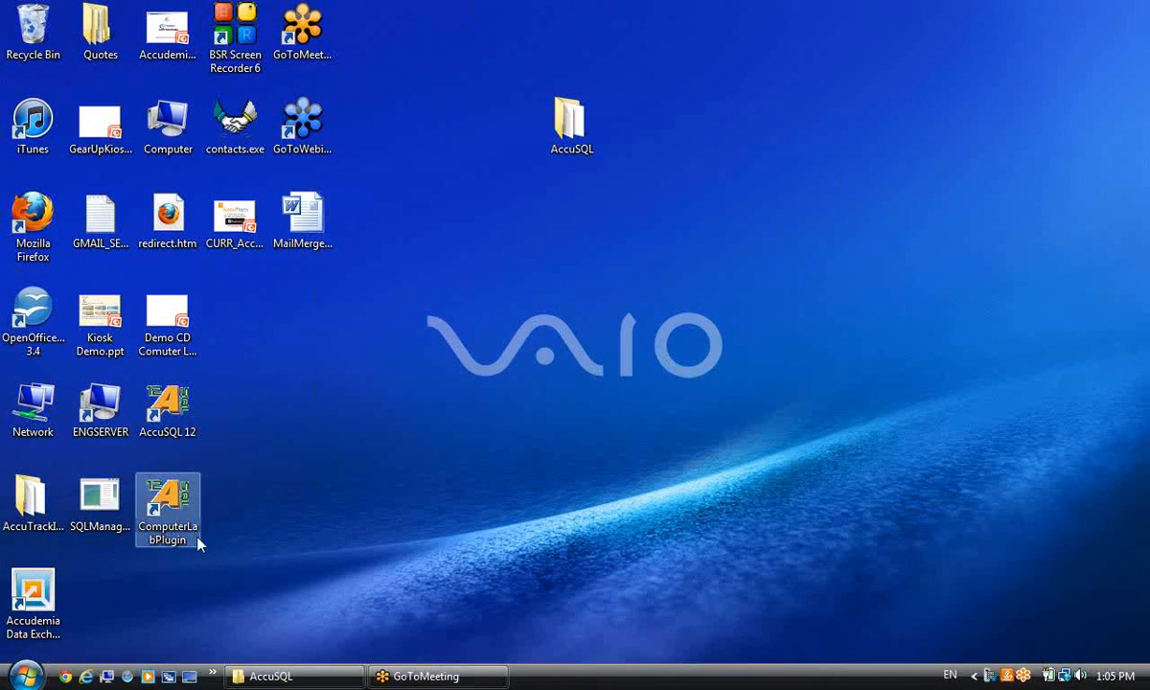
Open the ComputerLabPlugin shortcut's file location to show the AccuSQL12Plugin folder contents.
right_click(184, 538)
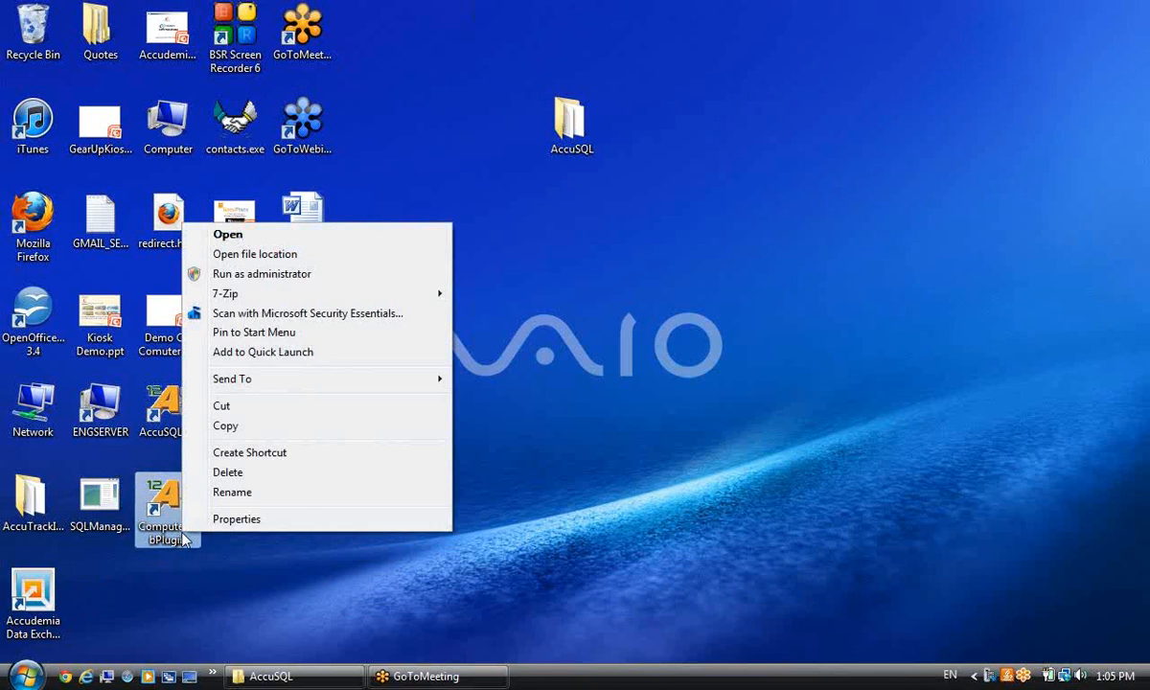
click(235, 518)
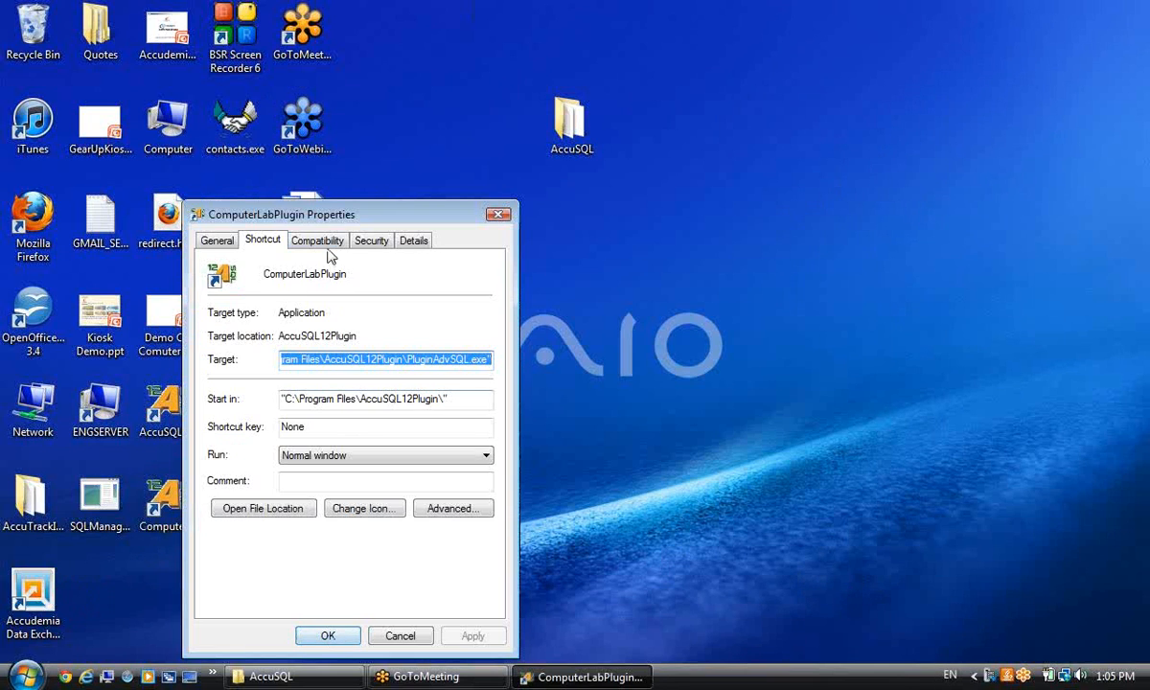
click(251, 507)
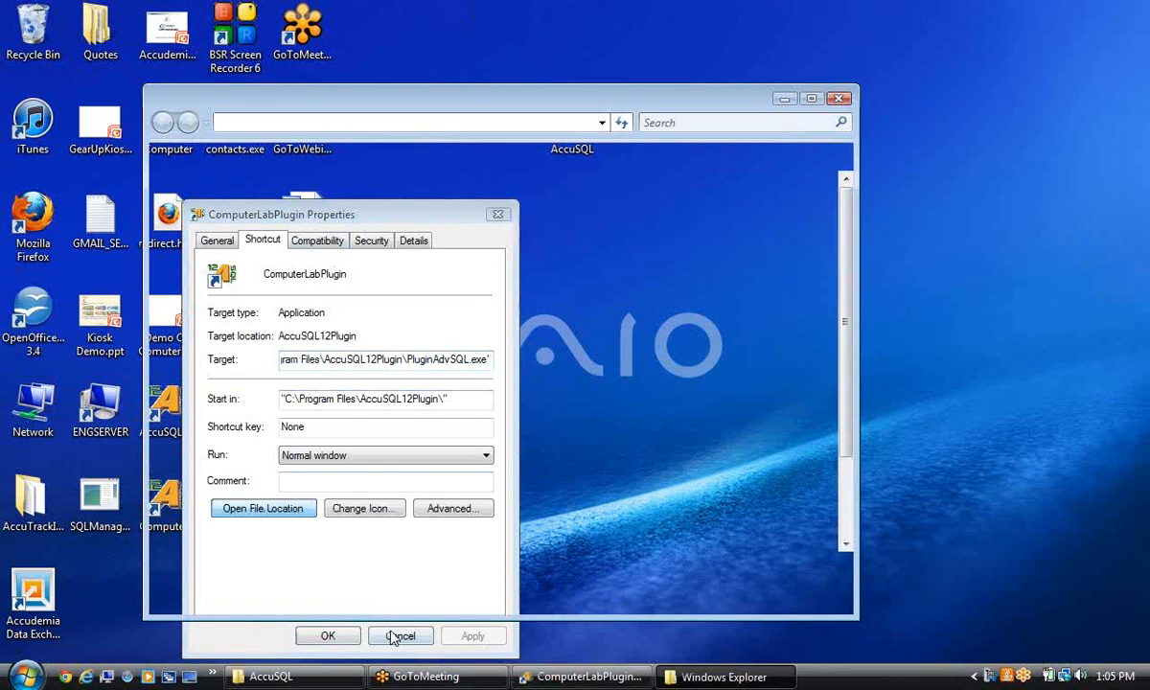
click(395, 637)
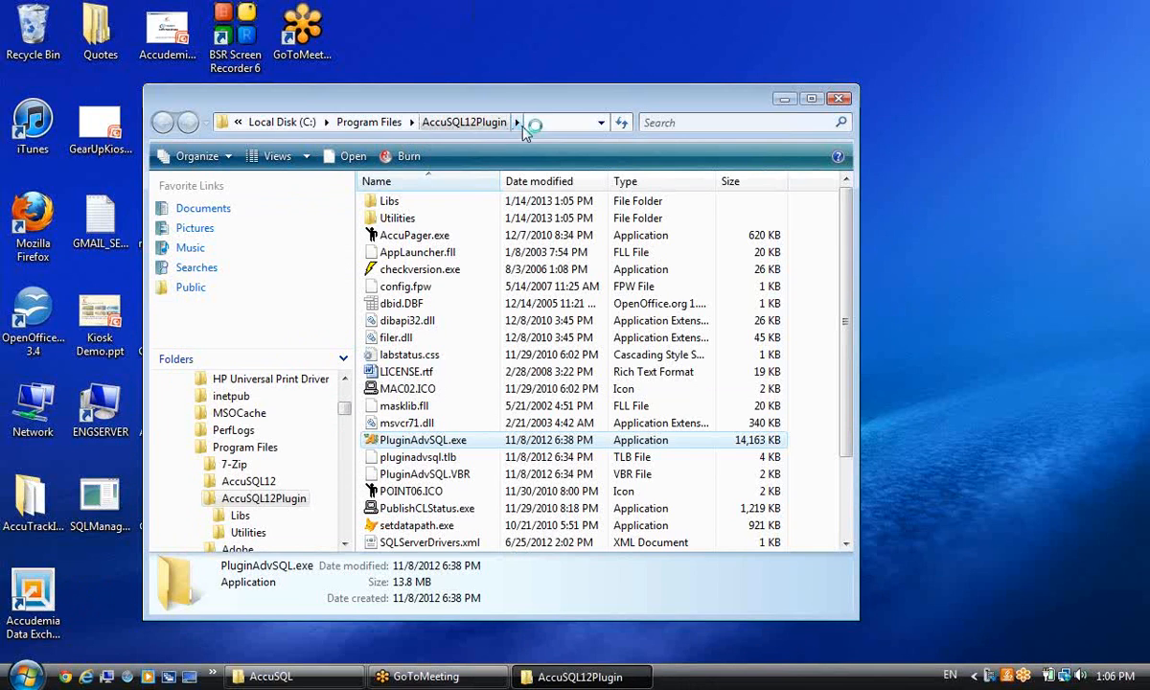
drag(857, 283, 842, 331)
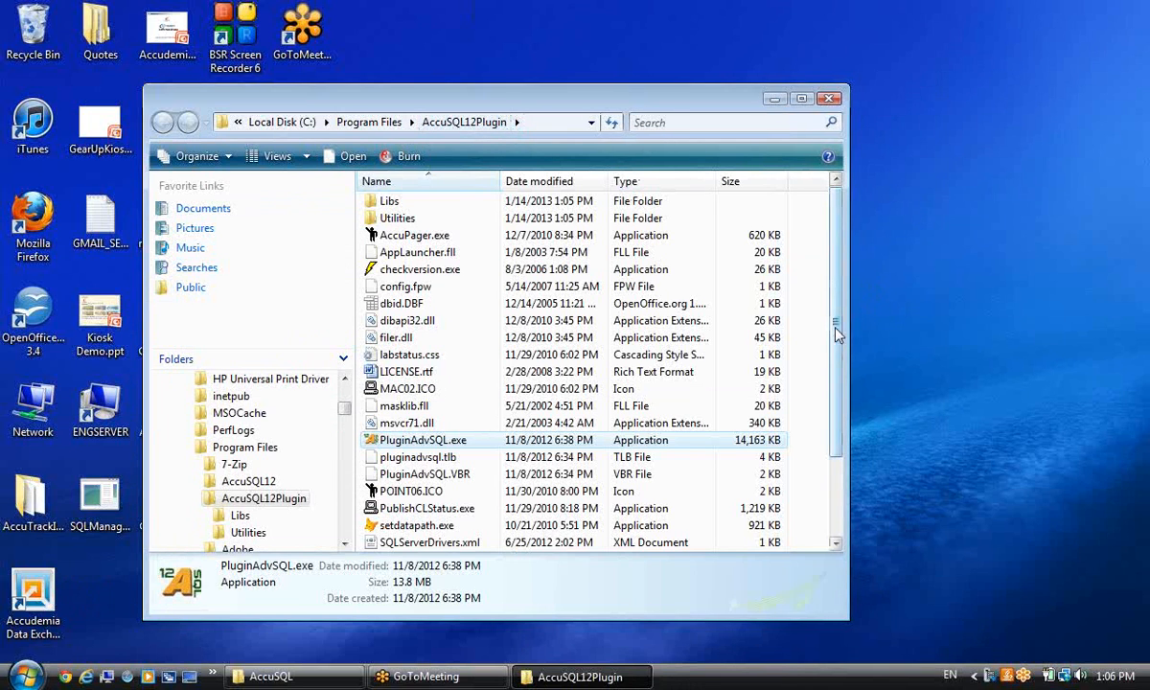
scroll(671, 403, down, 1)
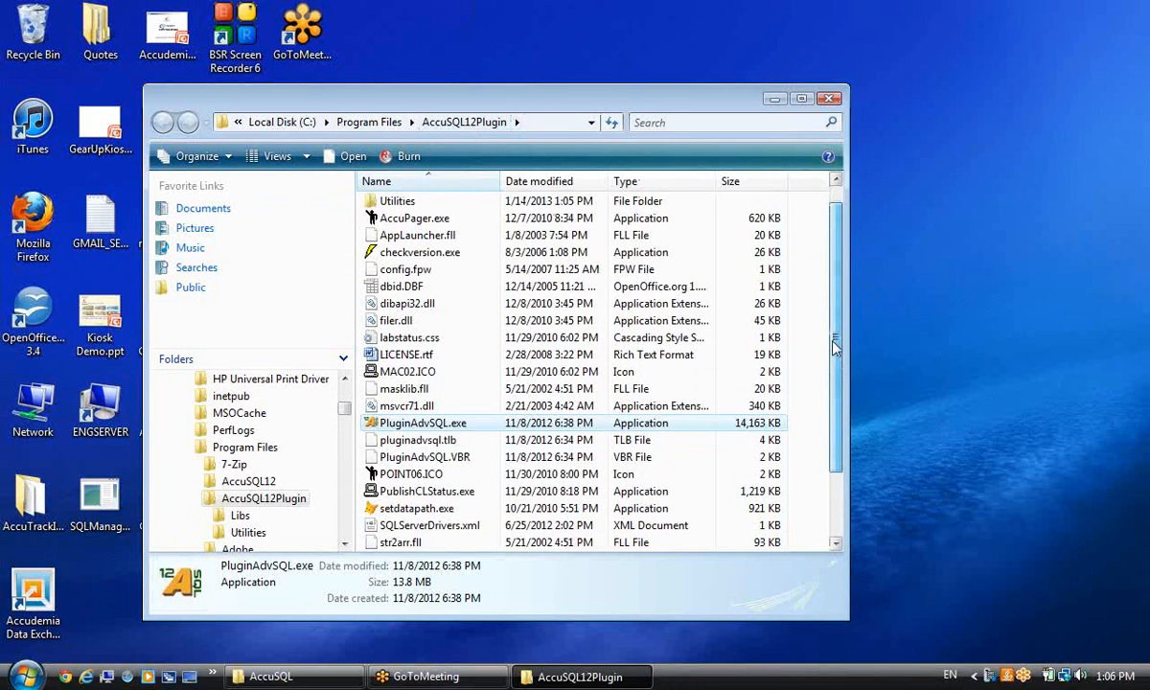
Launch setdatapath.exe and continue in SQL Server mode to the connection form.
double_click(443, 512)
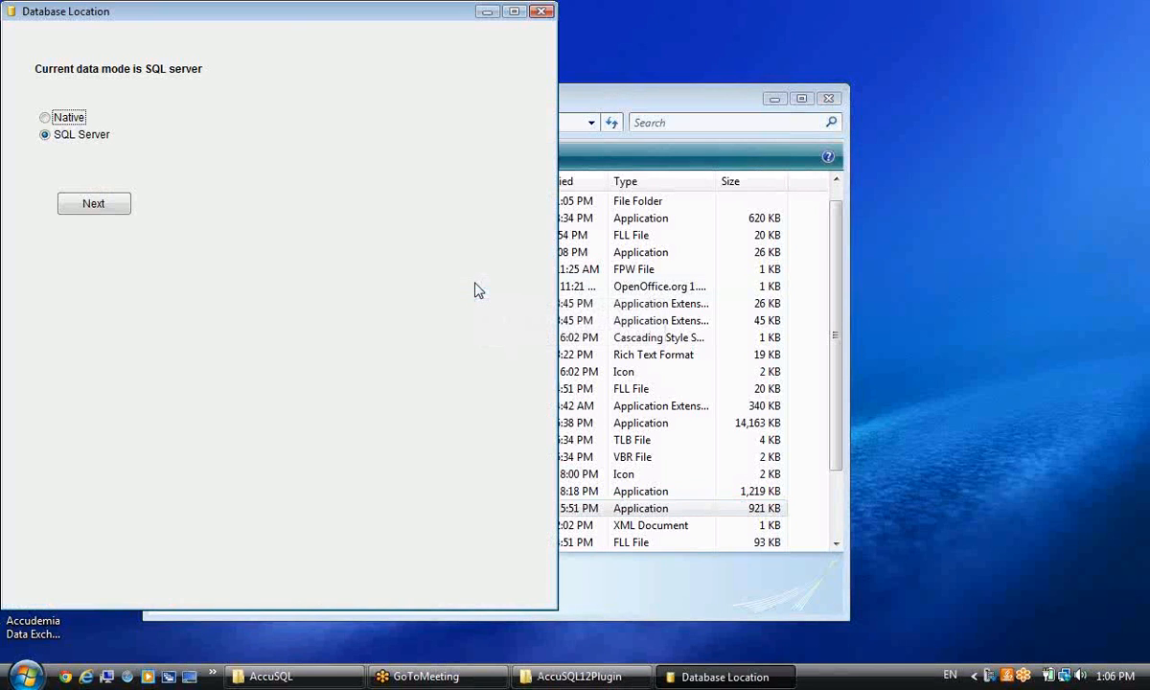
drag(280, 13, 413, 66)
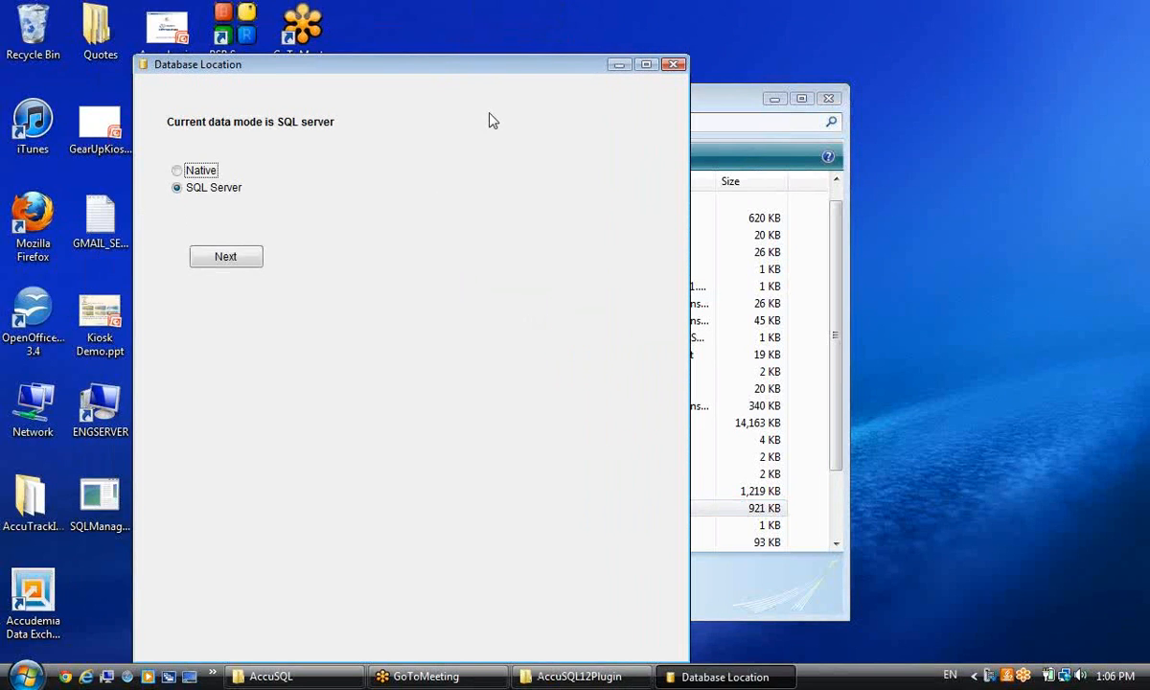
click(221, 260)
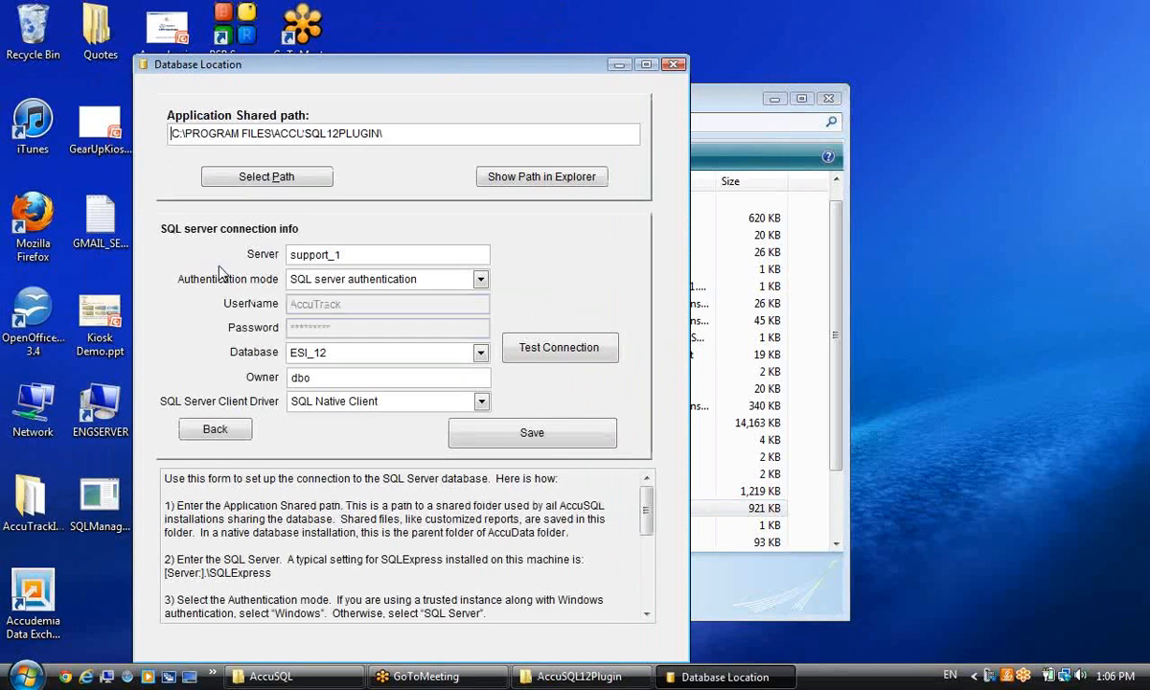
Switch the database from ESI_12 to the tutor database, save, and close the dialog and folder.
click(481, 354)
drag(480, 384, 481, 418)
click(379, 401)
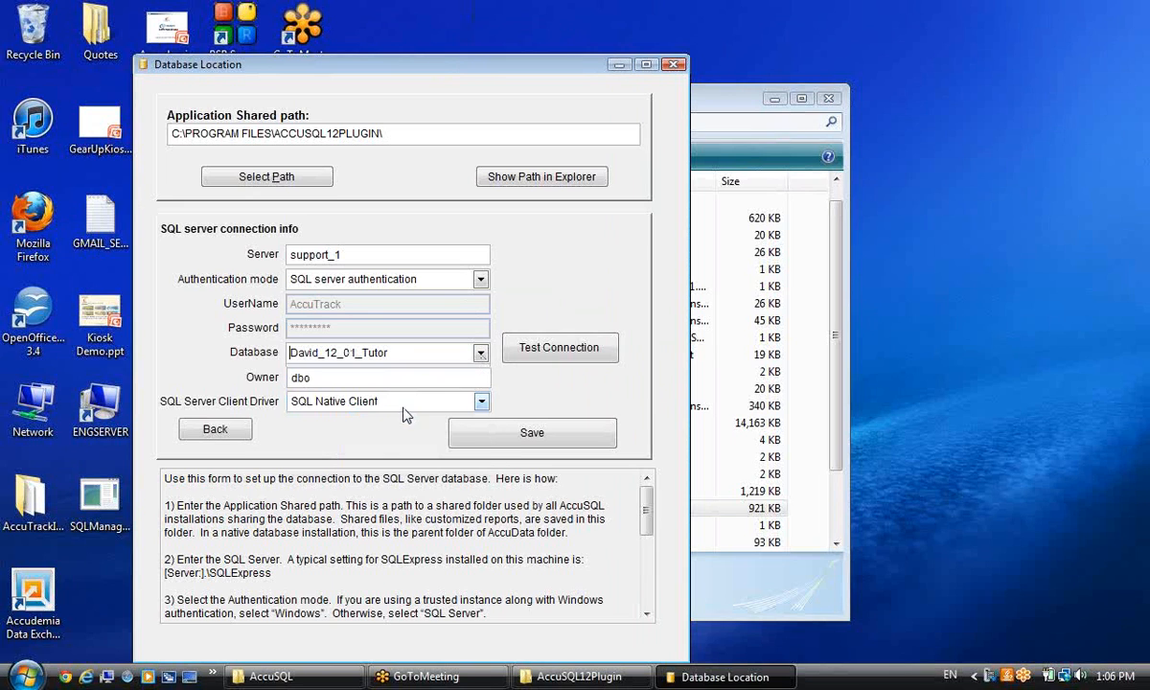
click(470, 429)
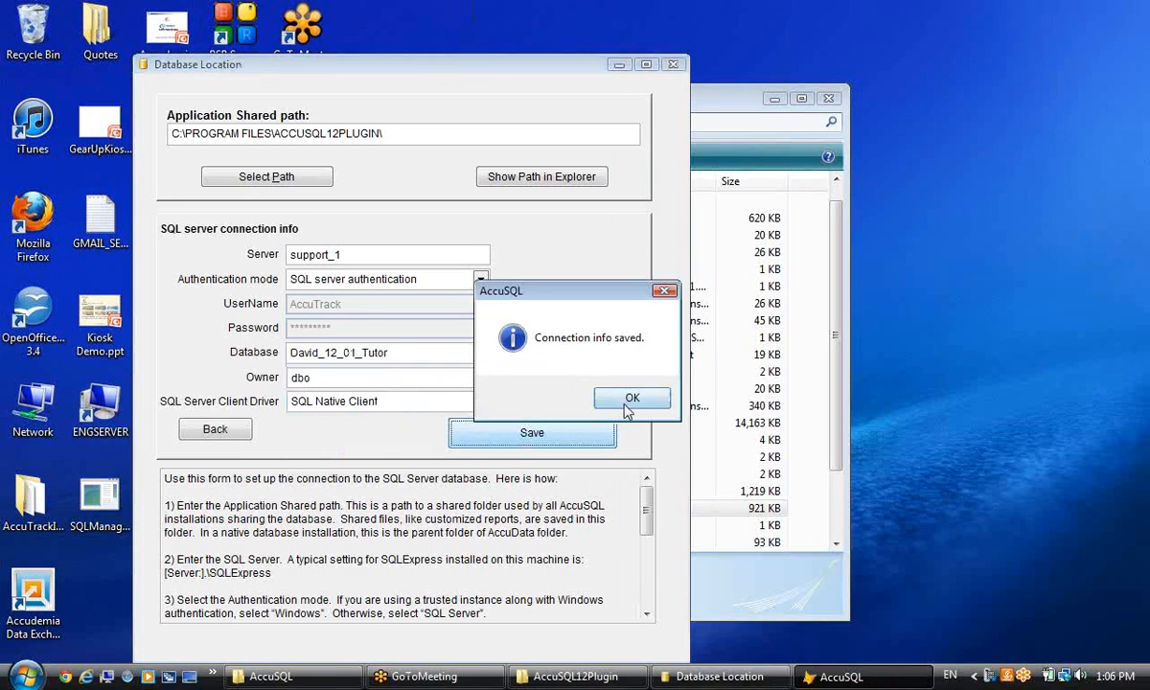
click(591, 395)
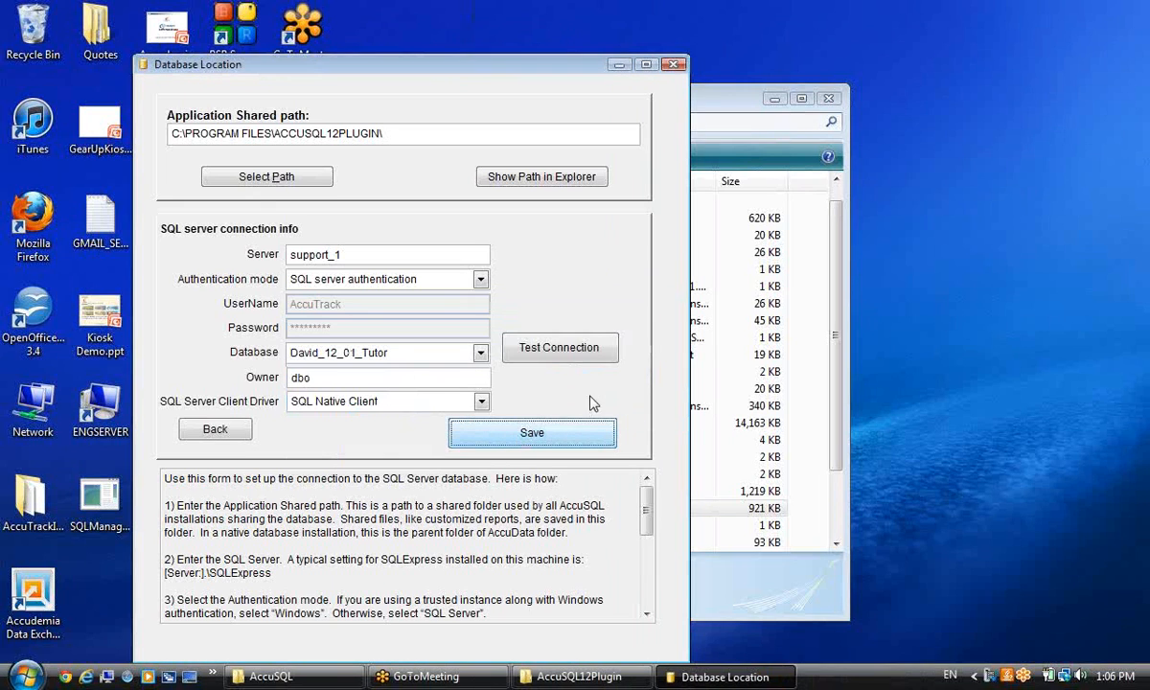
click(673, 65)
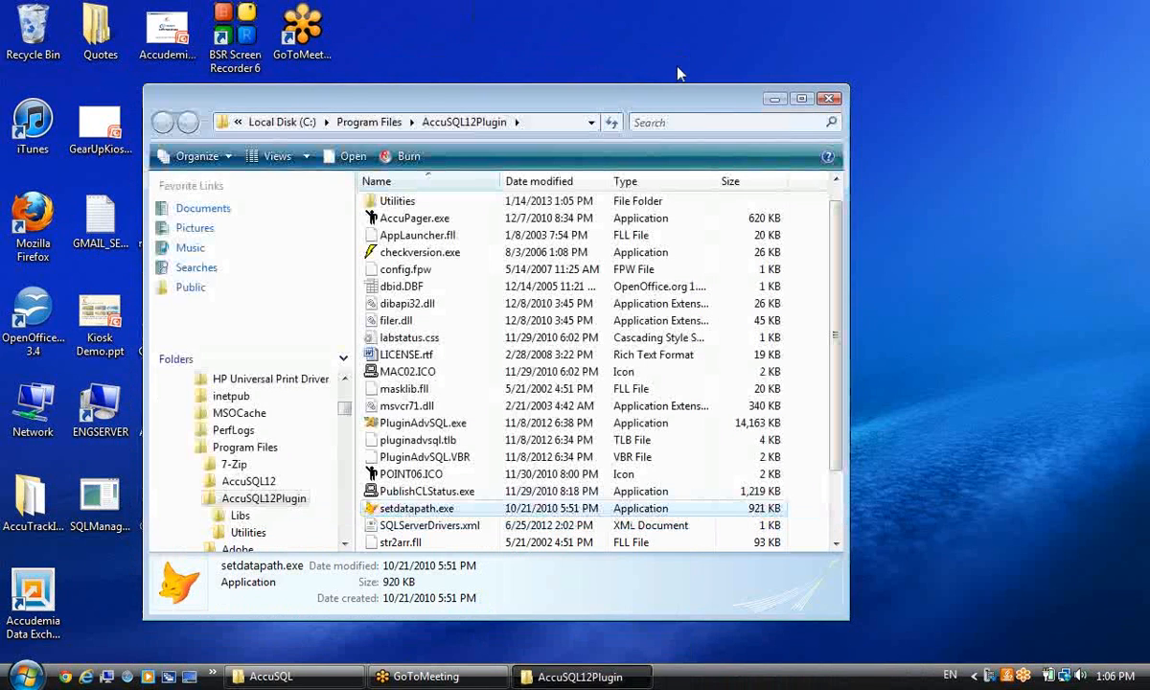
click(830, 98)
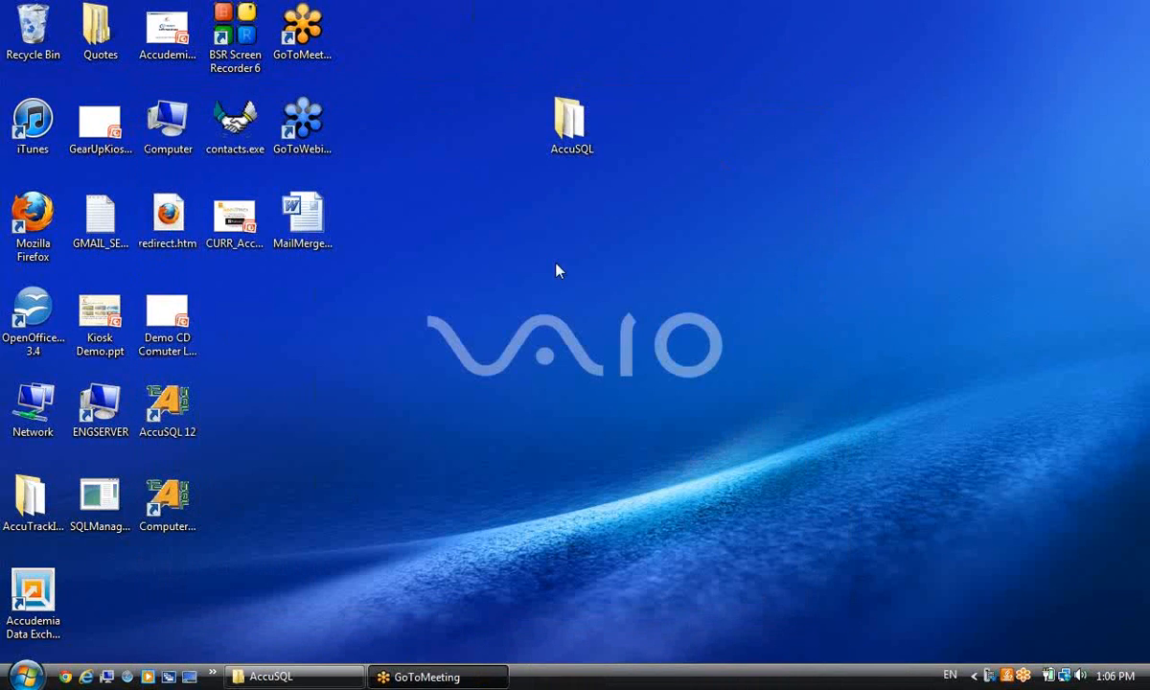
Launch the Computer Lab Plug-in and sign in with the administrator ID and password.
double_click(167, 500)
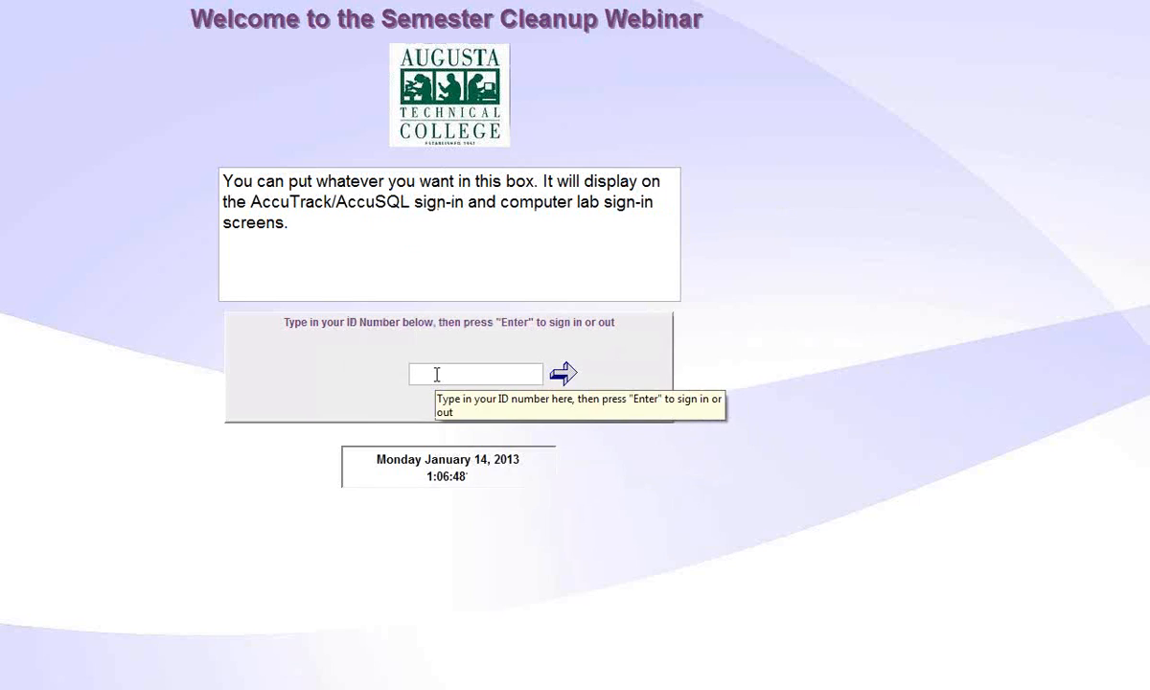
text(**1234567)
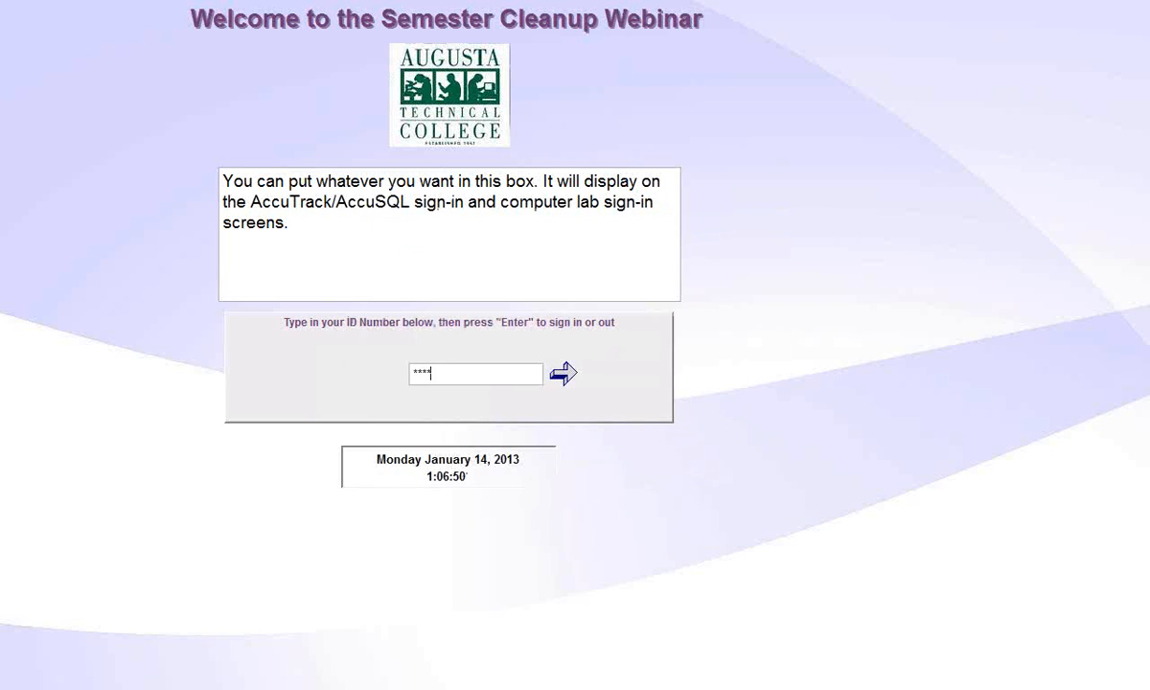
key(Return)
text(***)
key(Return)
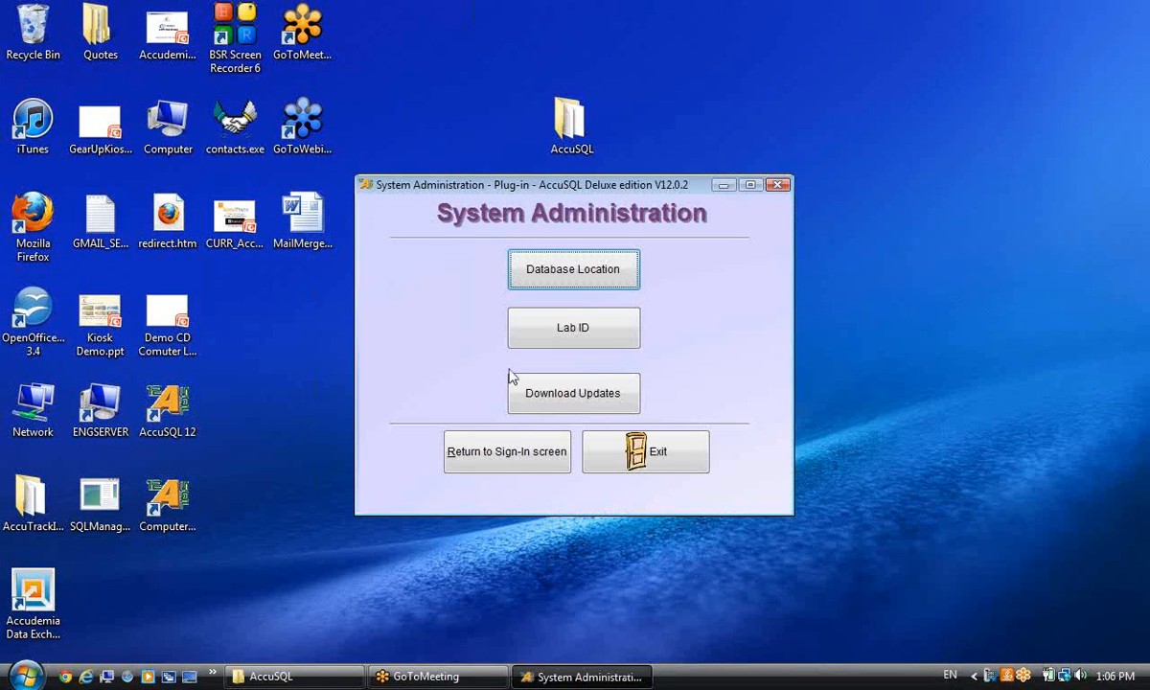
Review the Database Location settings and close them without changes.
click(554, 282)
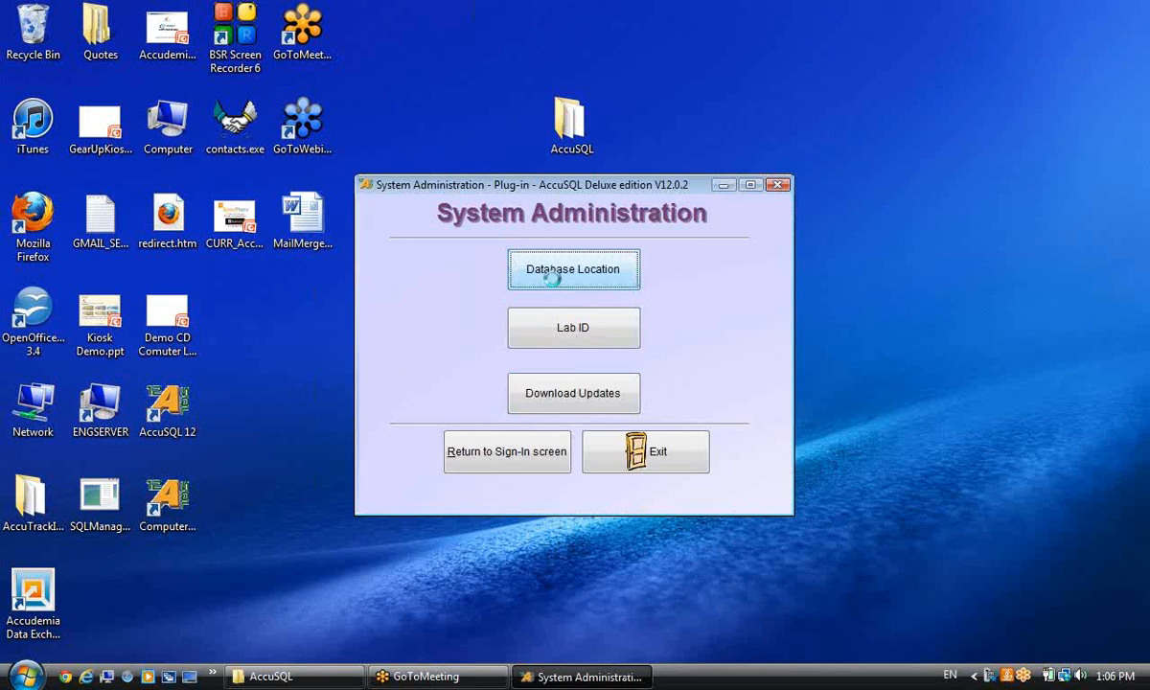
click(363, 259)
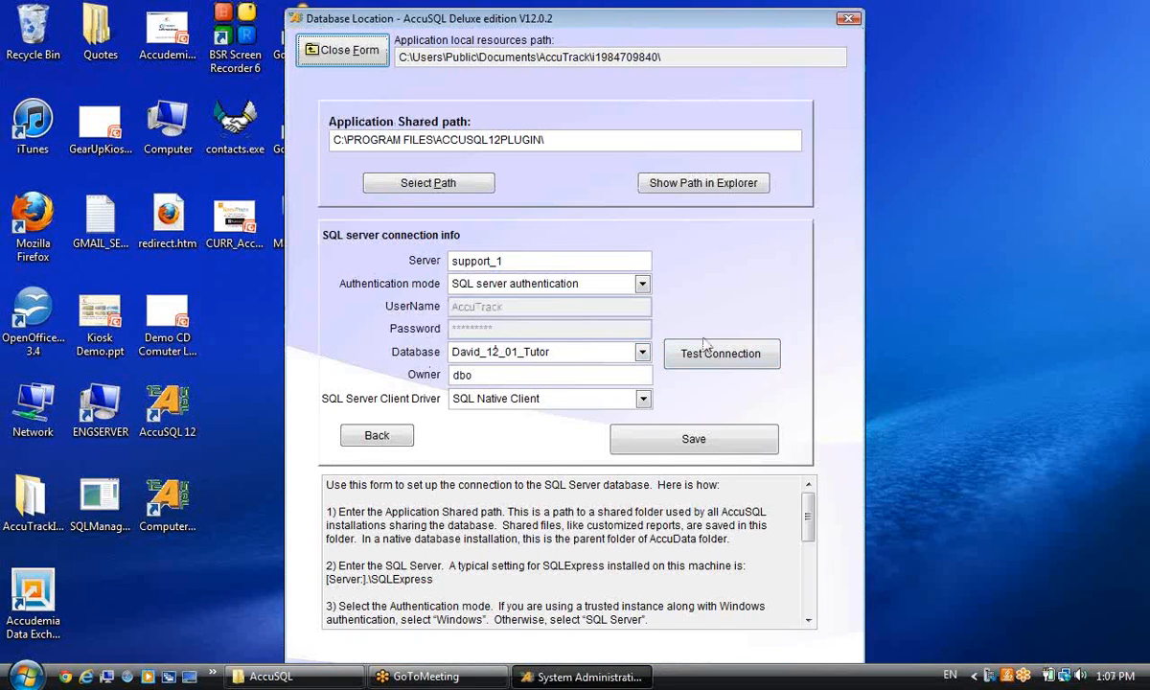
click(345, 49)
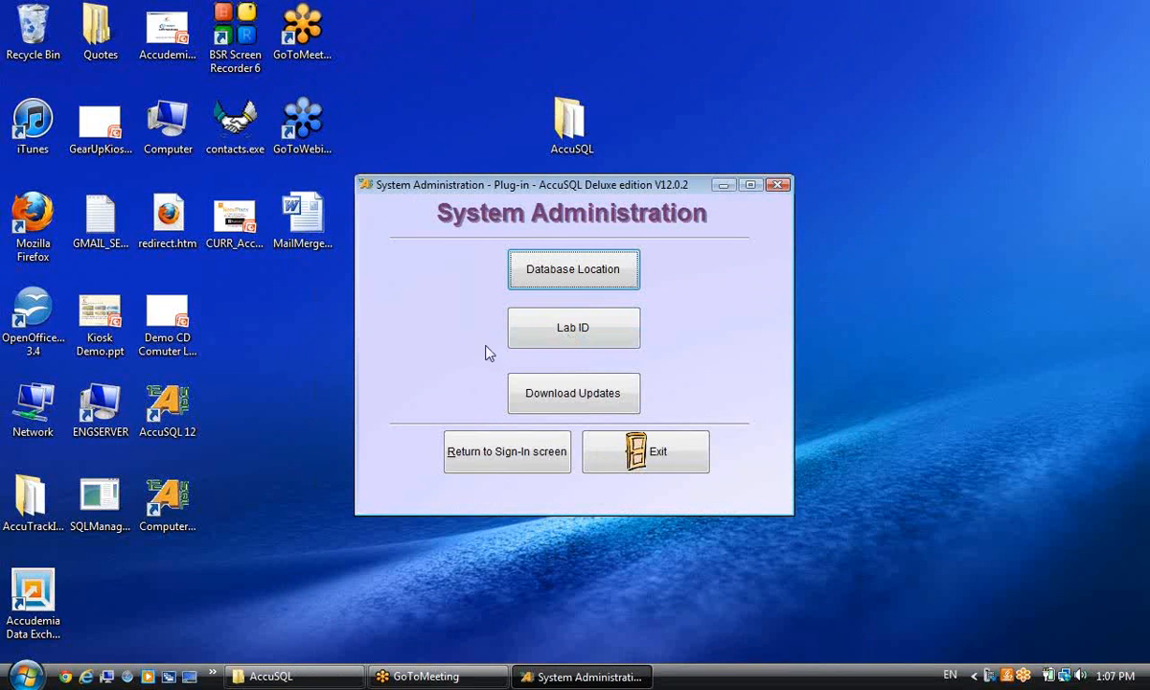
Cancel out of the Lab ID settings and return to the student sign-in screen.
click(539, 335)
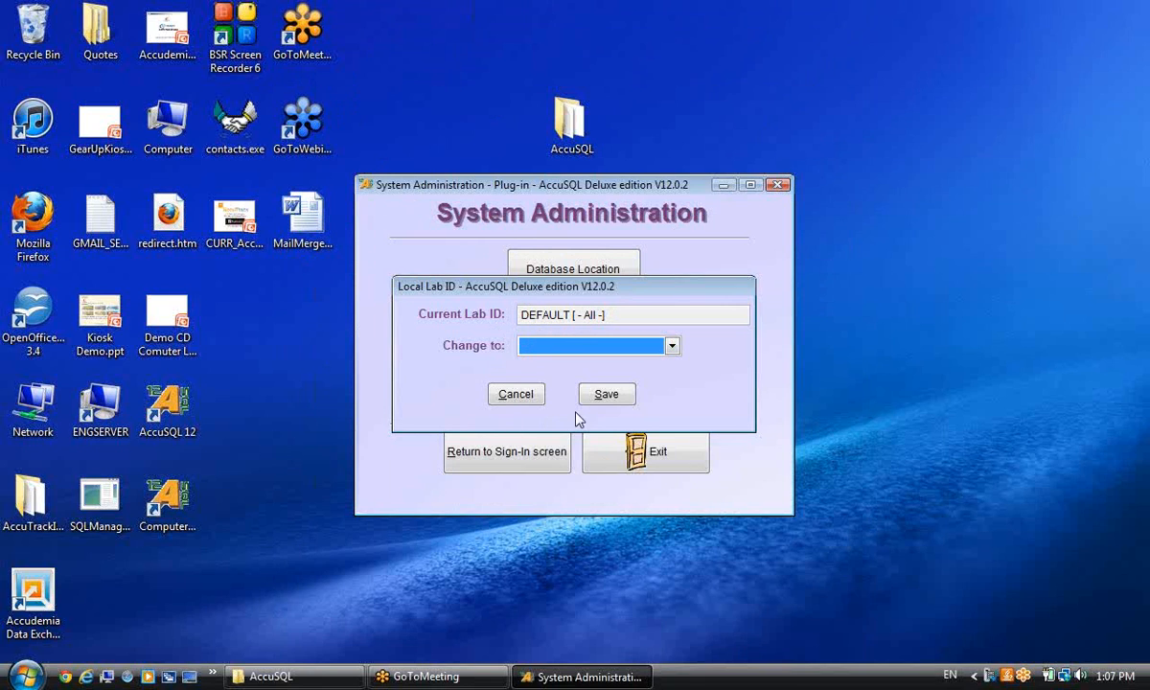
click(515, 398)
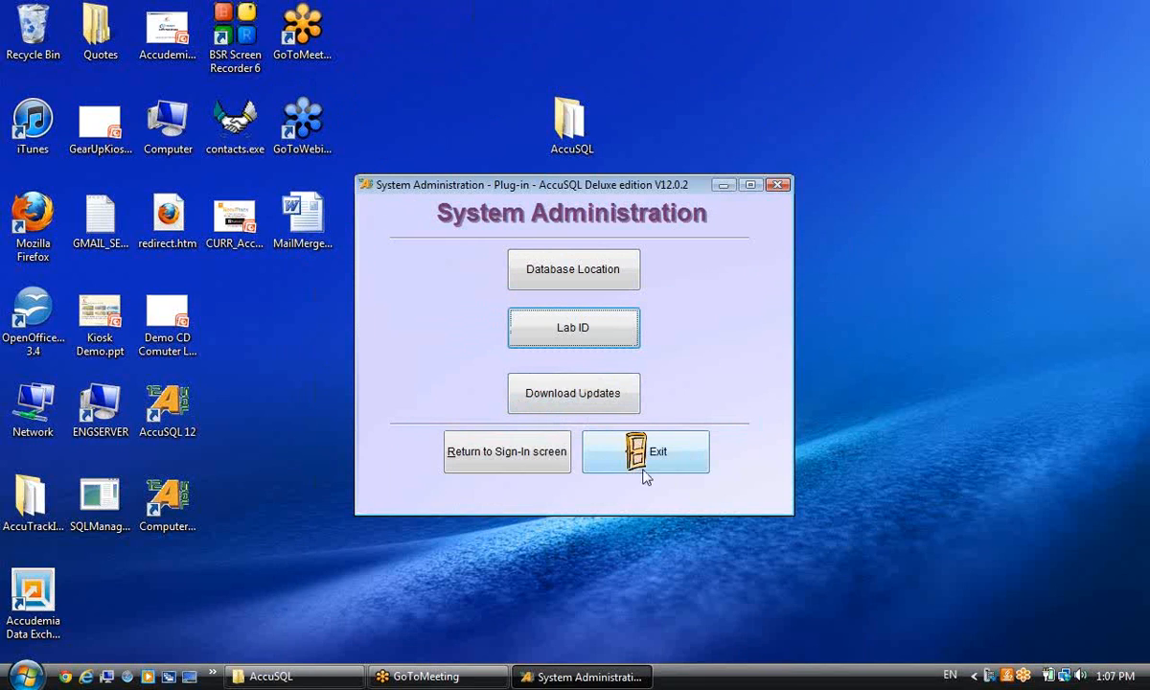
click(522, 467)
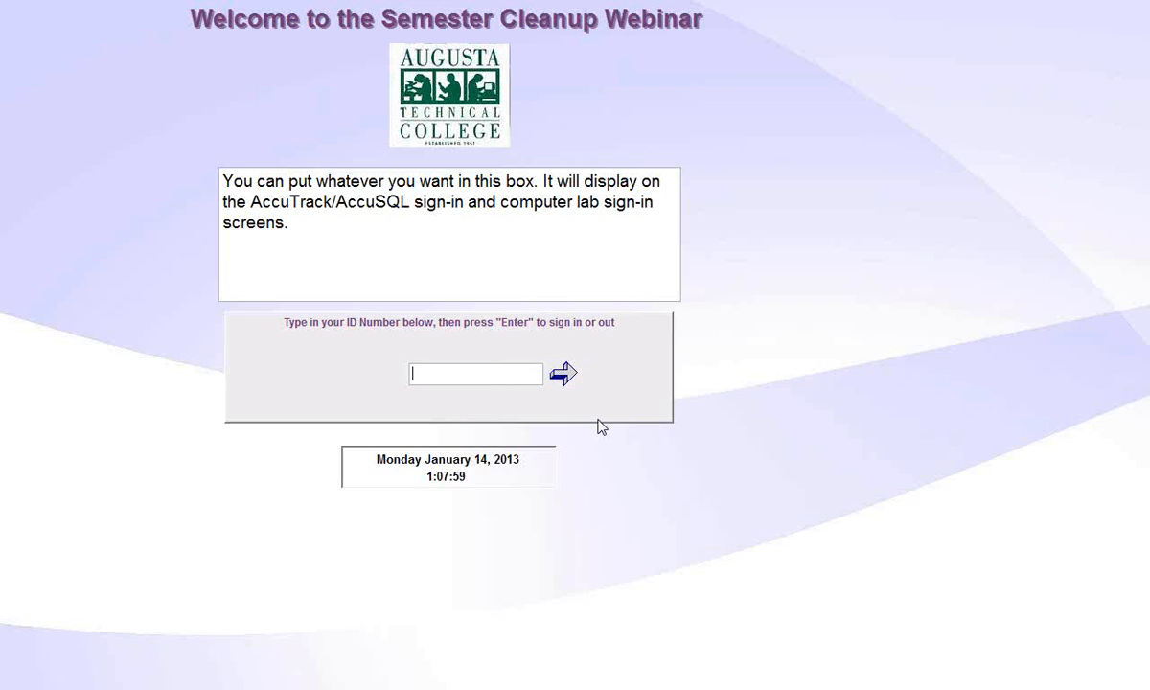
Enter the student ID and choose Online Course under Computer Labs.
text(123456789)
key(Return)
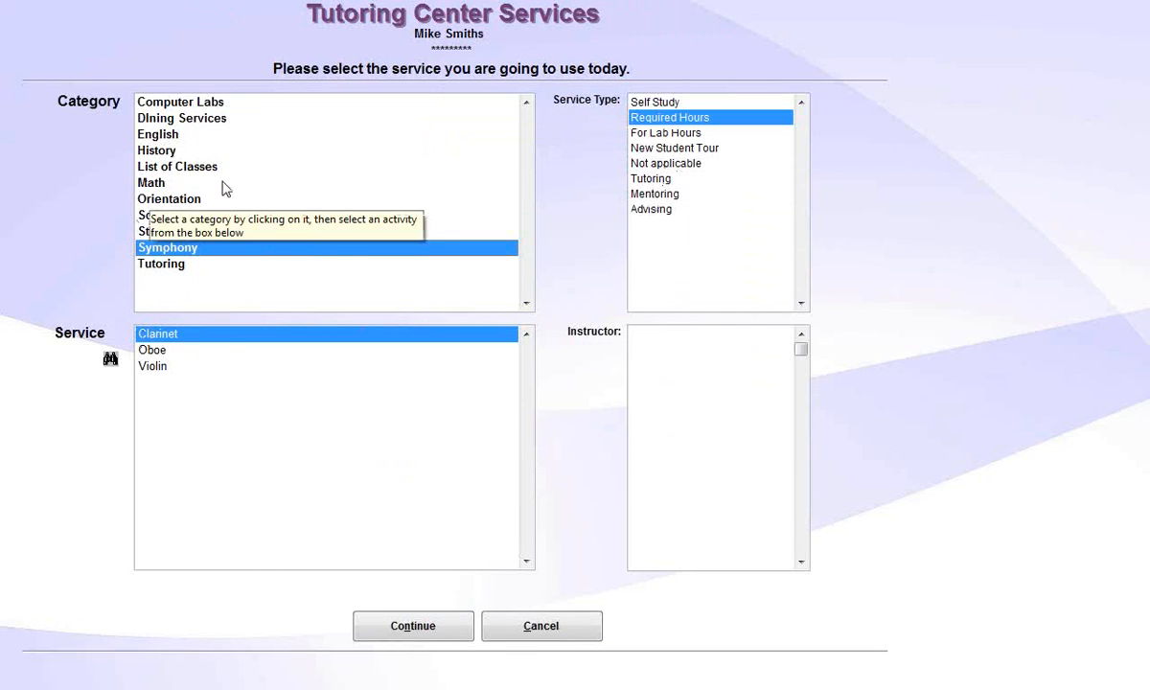
click(185, 169)
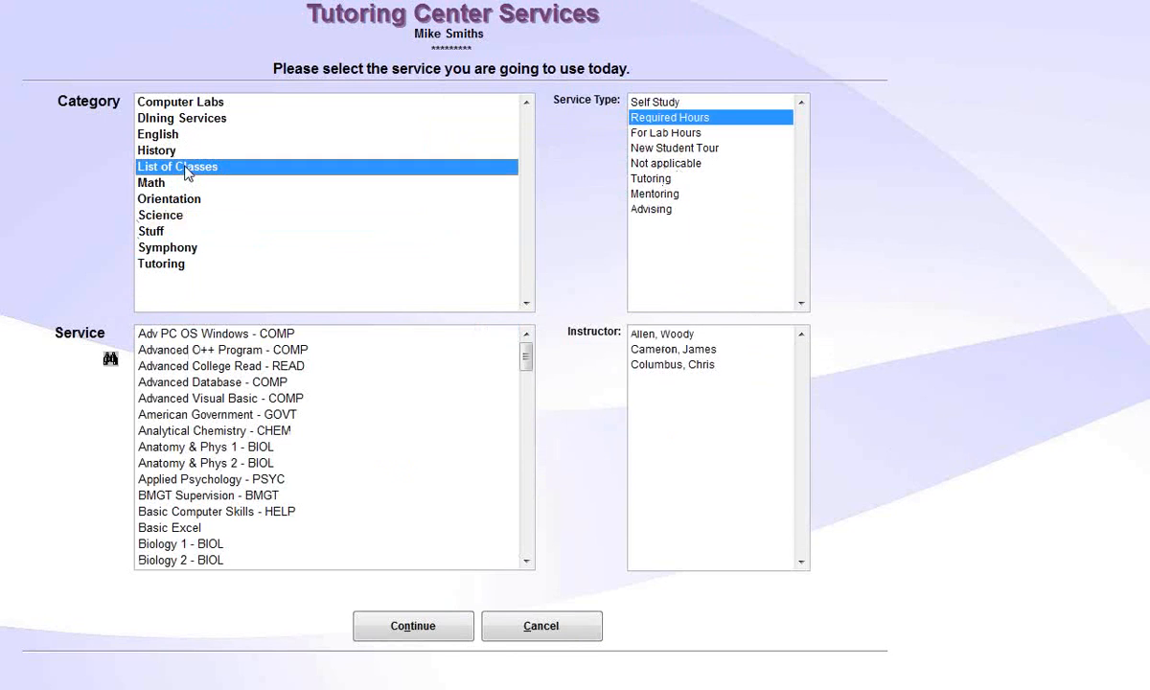
click(168, 103)
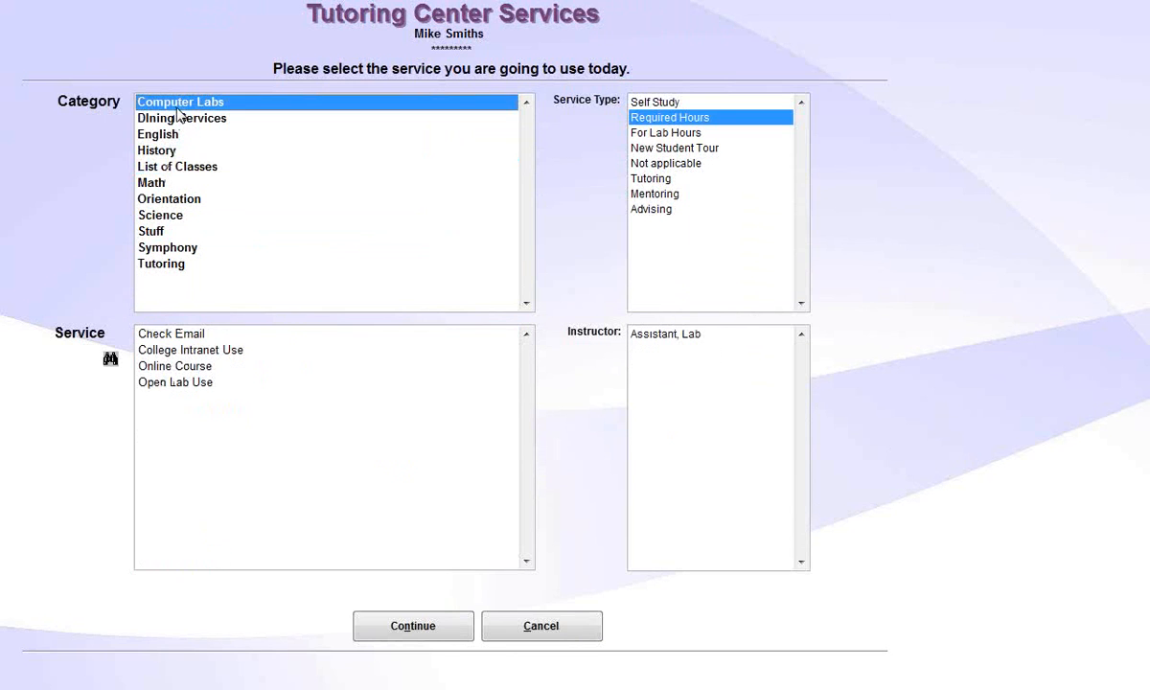
click(154, 366)
click(412, 625)
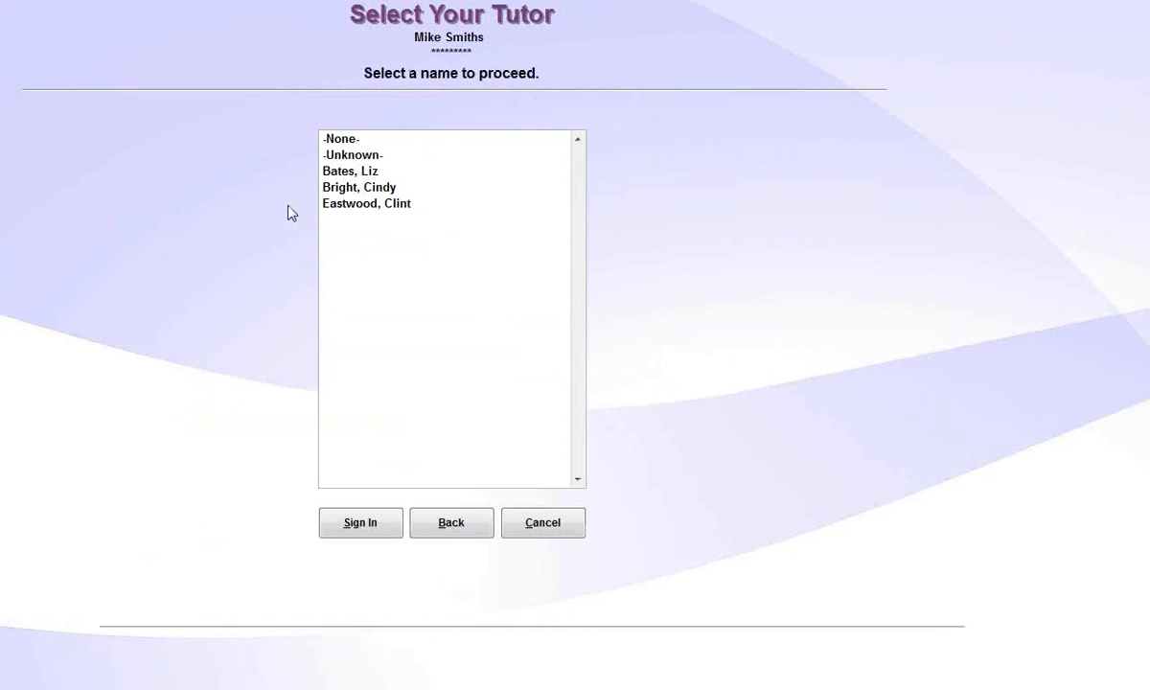
Pick a tutor, sign in, and approve reporting the visit to the instructor.
click(349, 189)
click(371, 527)
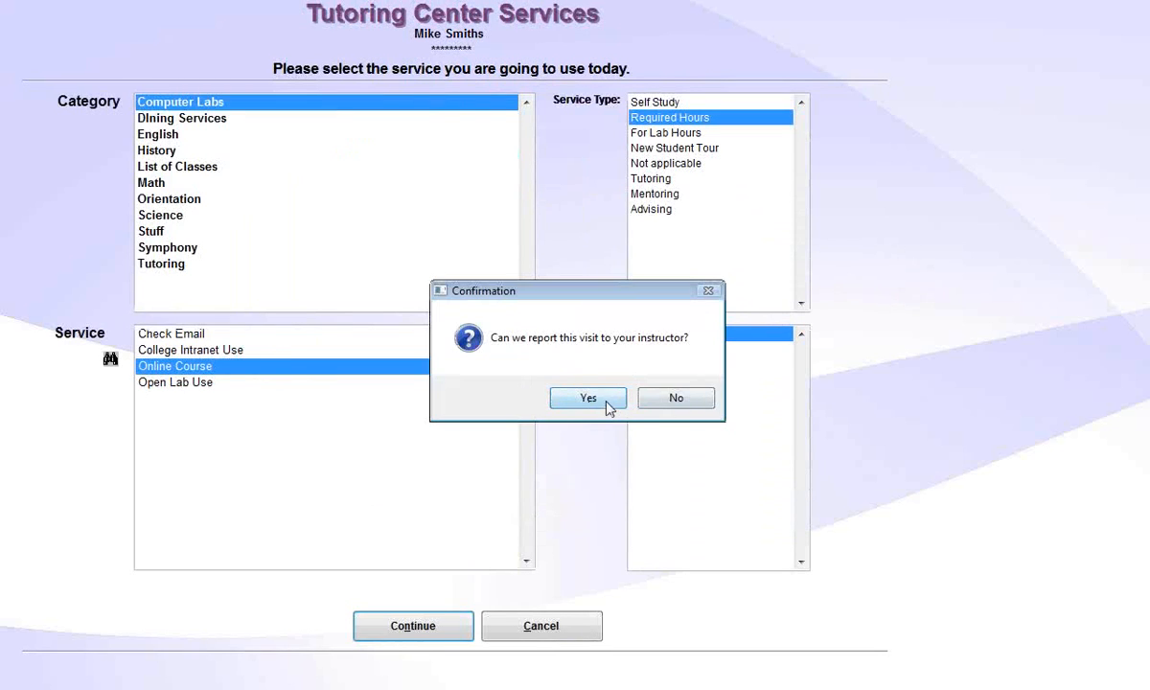
click(604, 403)
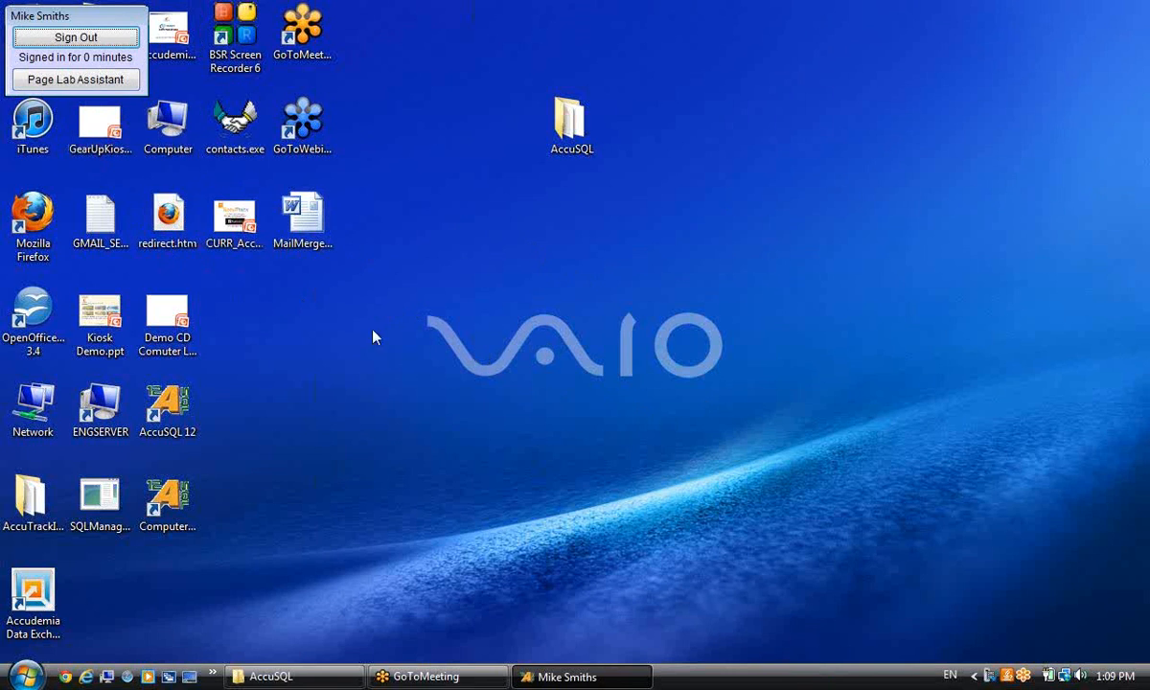
Sign the student out from the small signed-in panel.
click(77, 36)
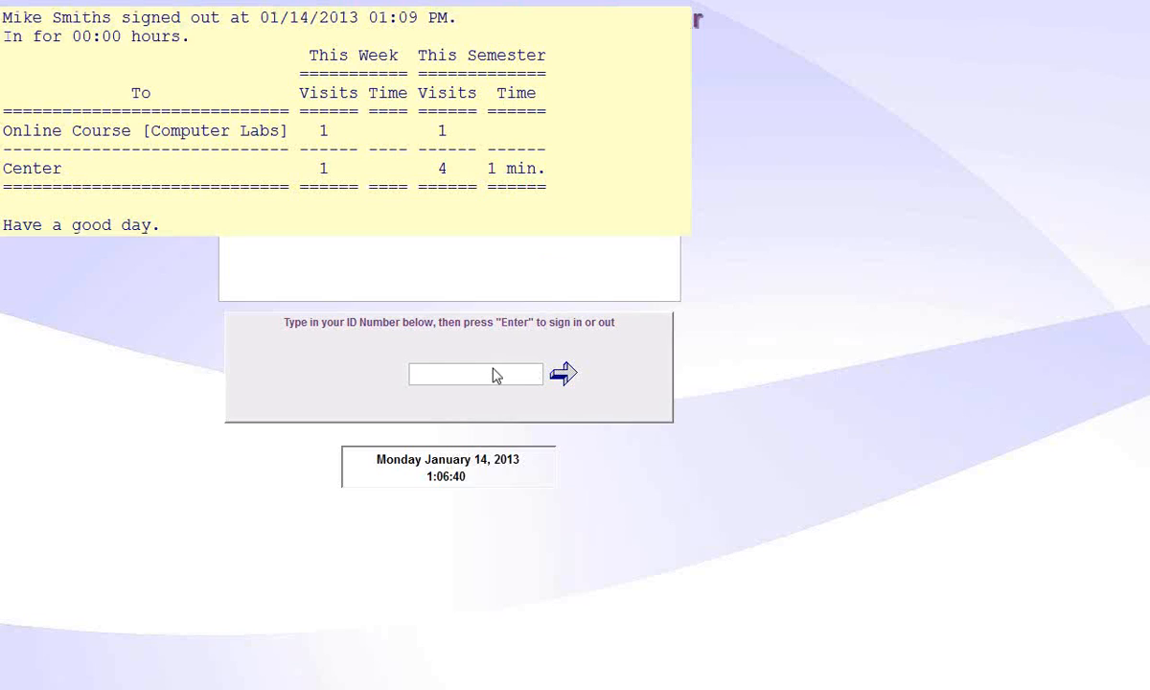
Enter a student ID, browse the Math and Computer Labs services, then return to the ID screen.
click(477, 372)
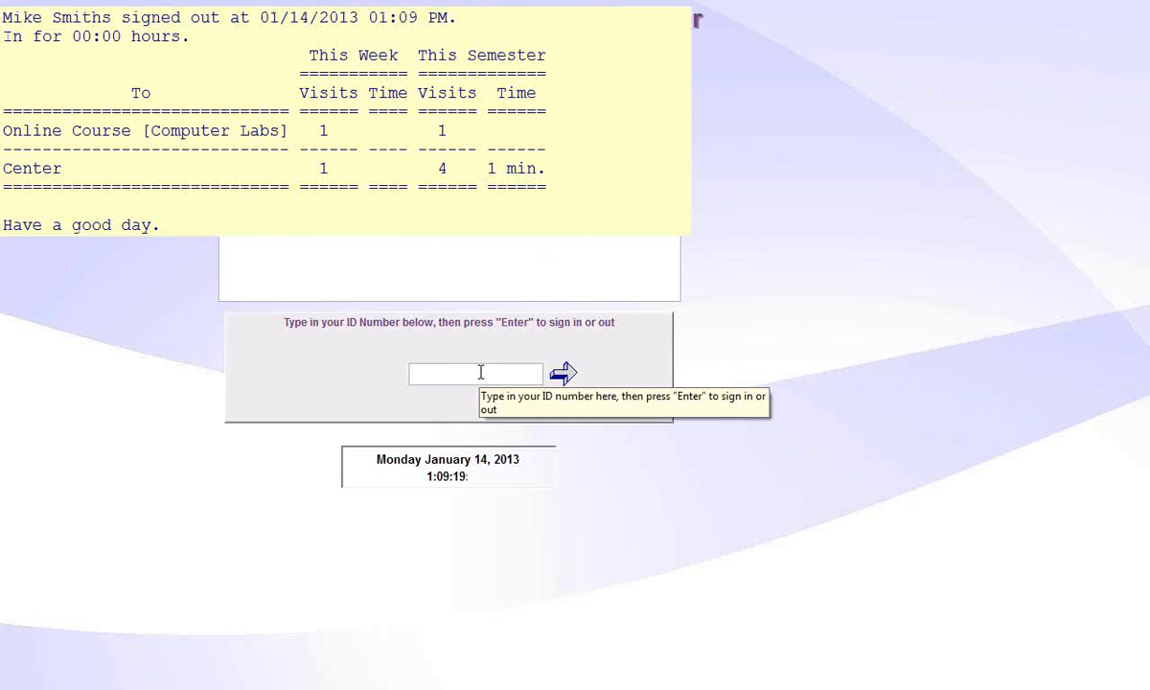
text(123456789)
key(Return)
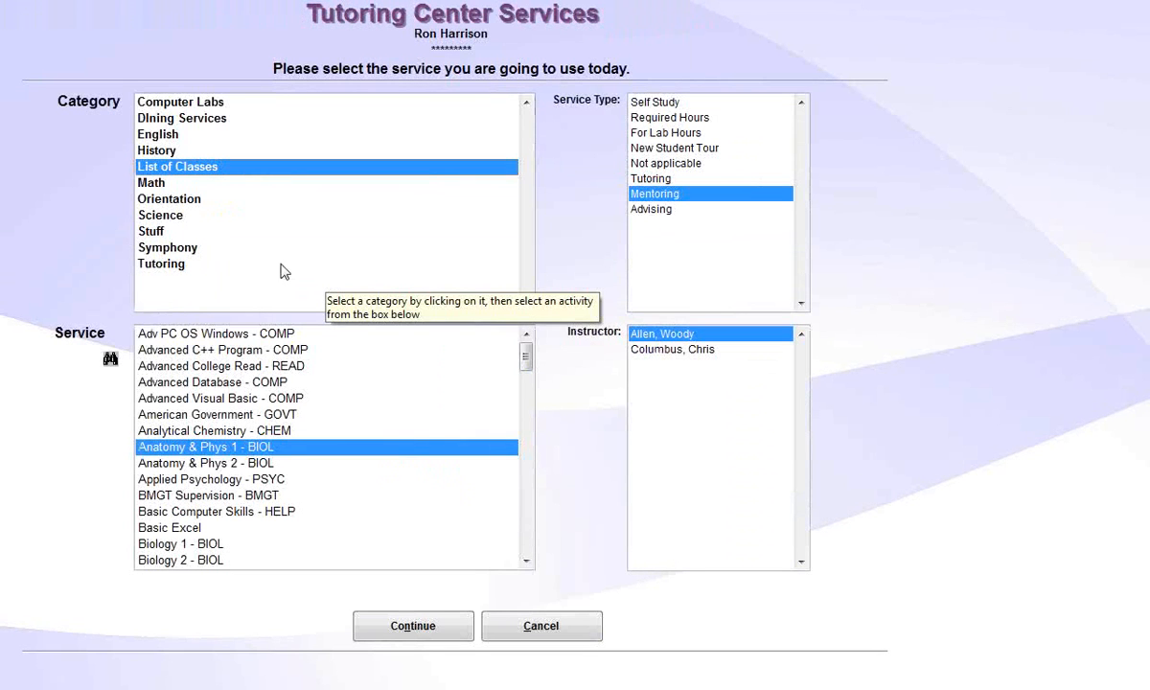
click(169, 182)
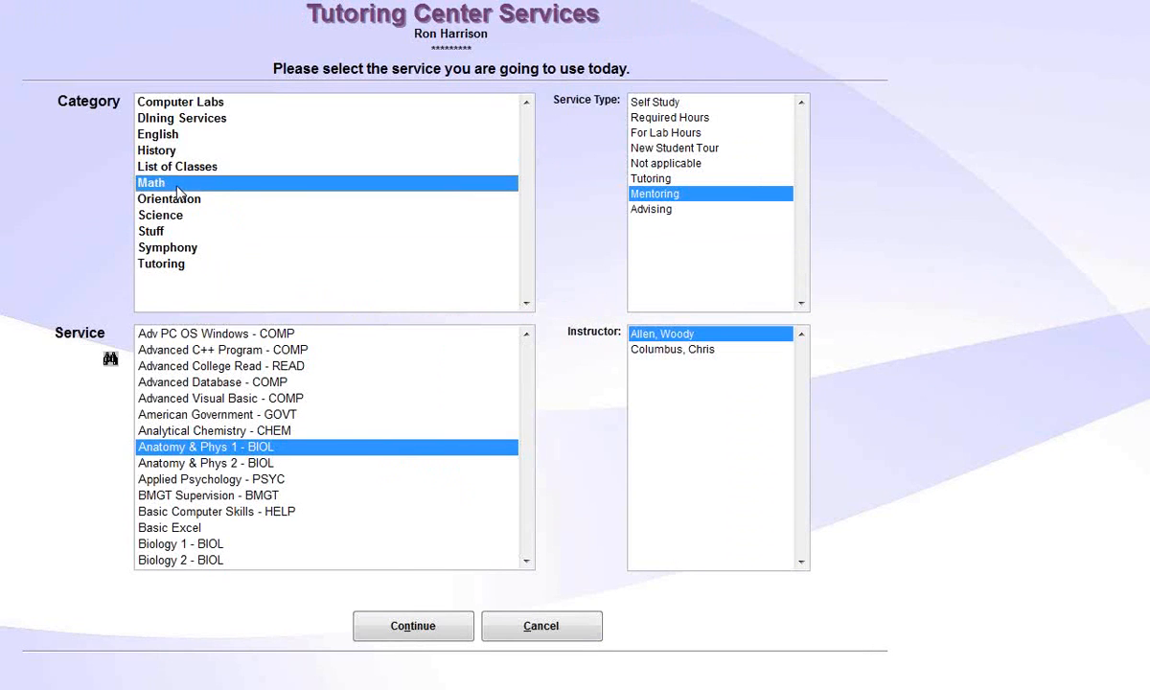
click(180, 103)
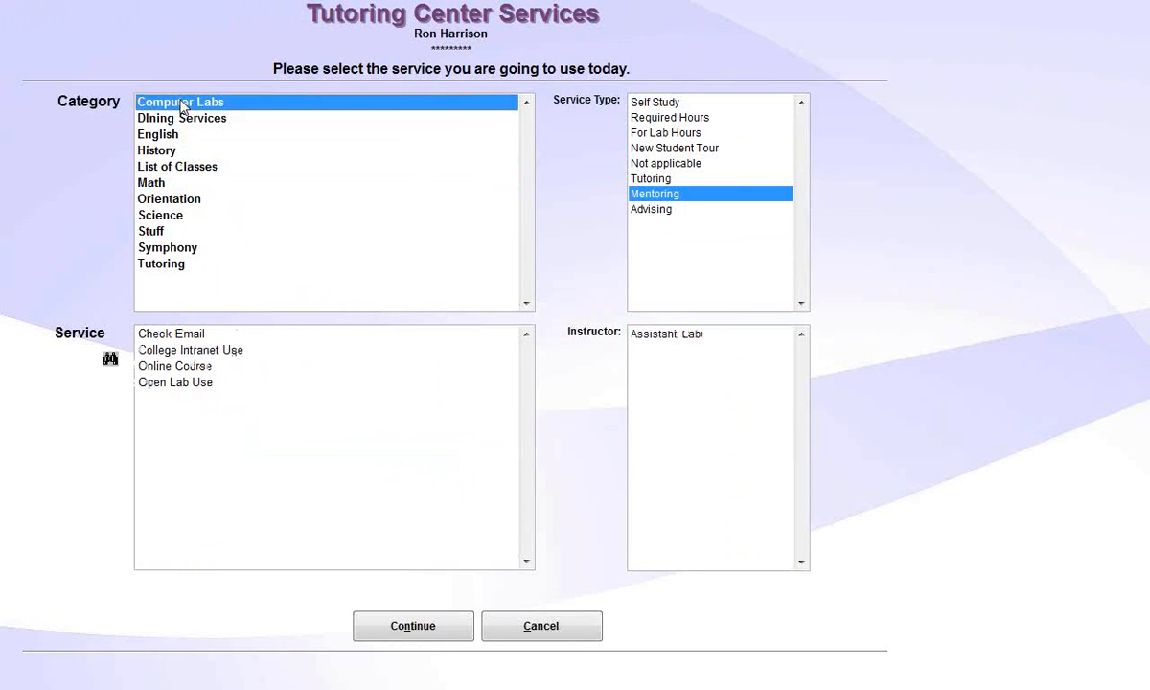
click(526, 627)
Sign in with the administrator ID and password and exit System Administration.
text(**)
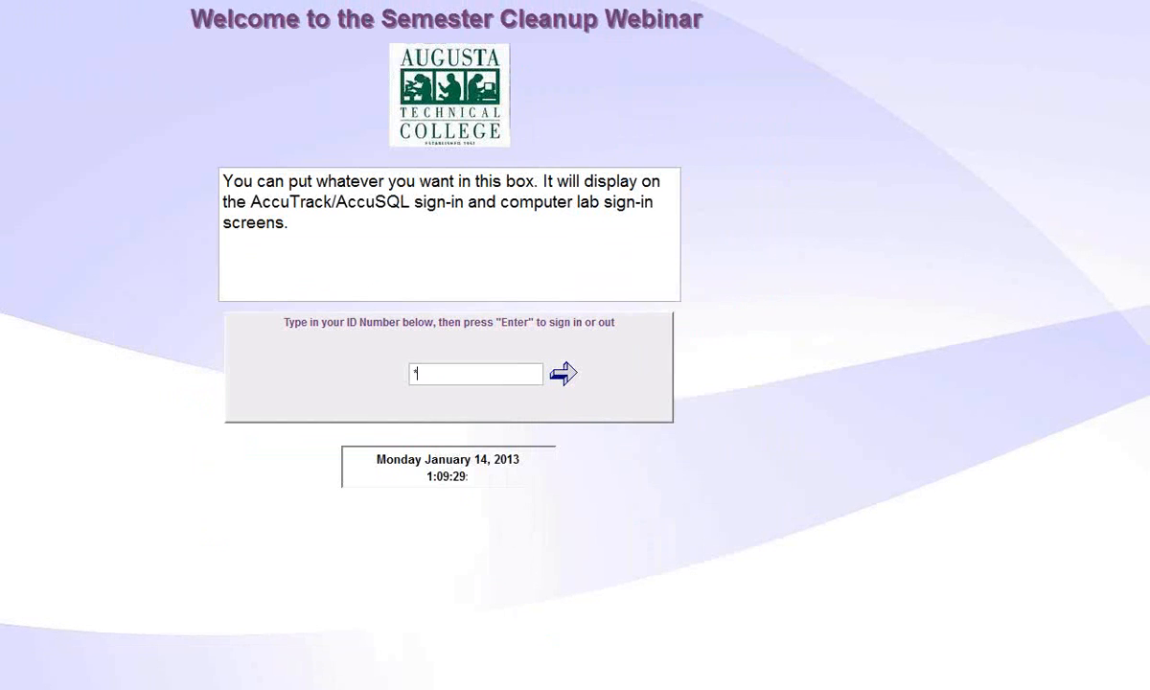
text(*******)
key(Return)
text(****)
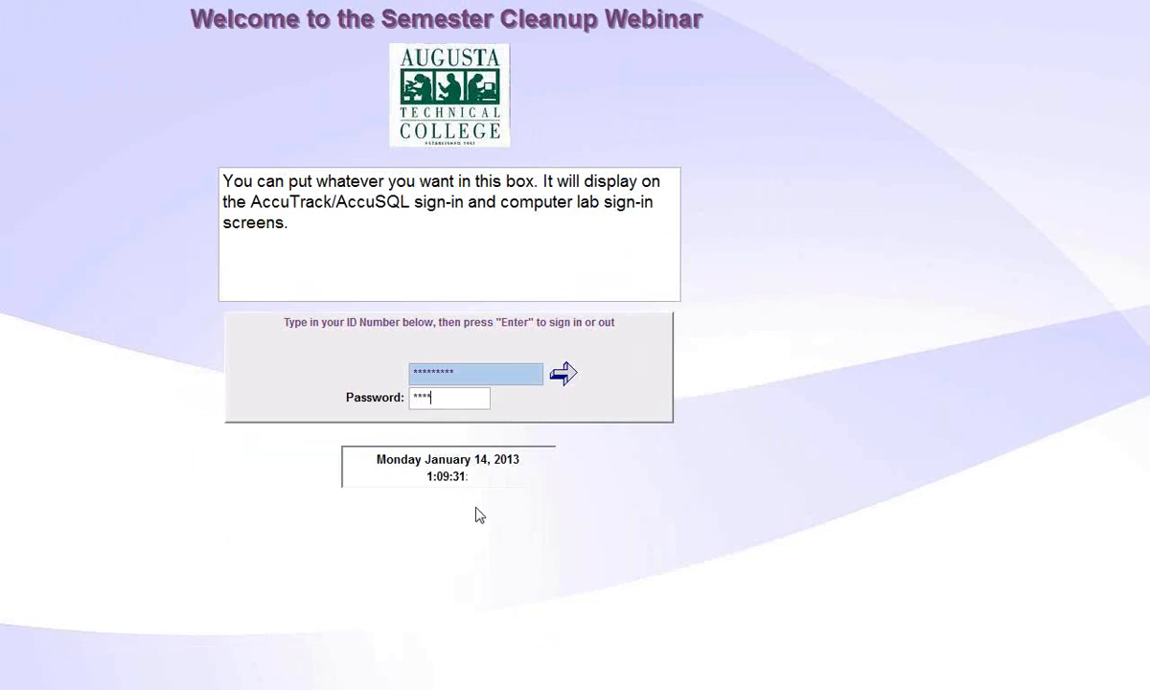
key(Return)
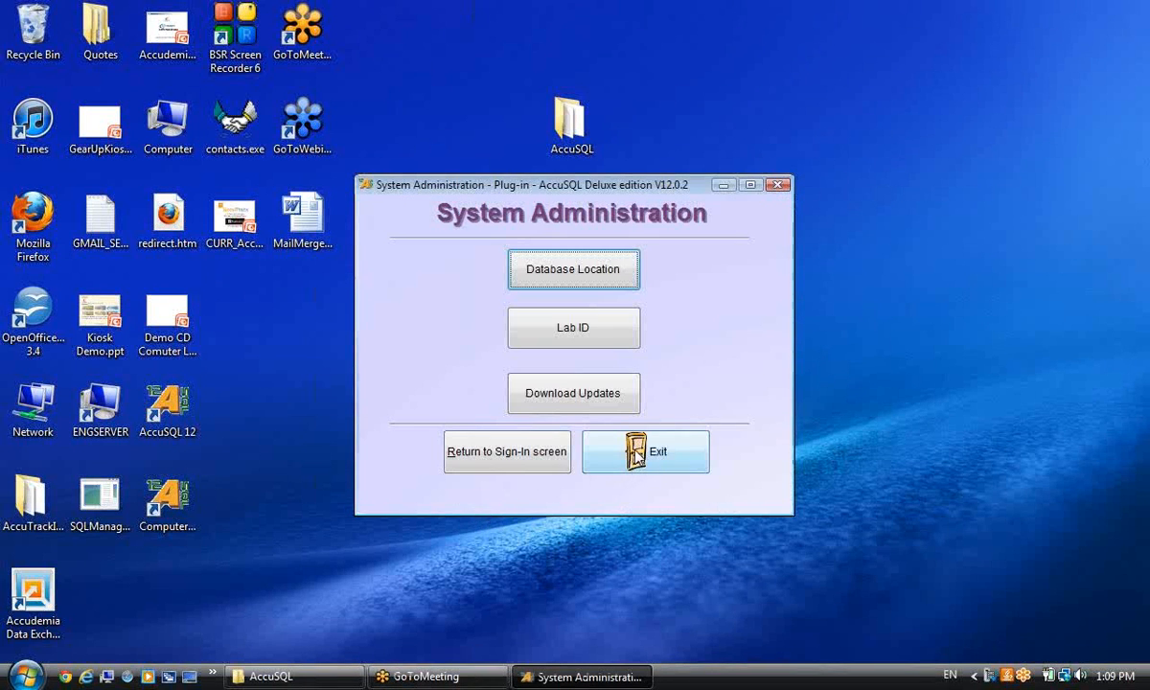
click(624, 450)
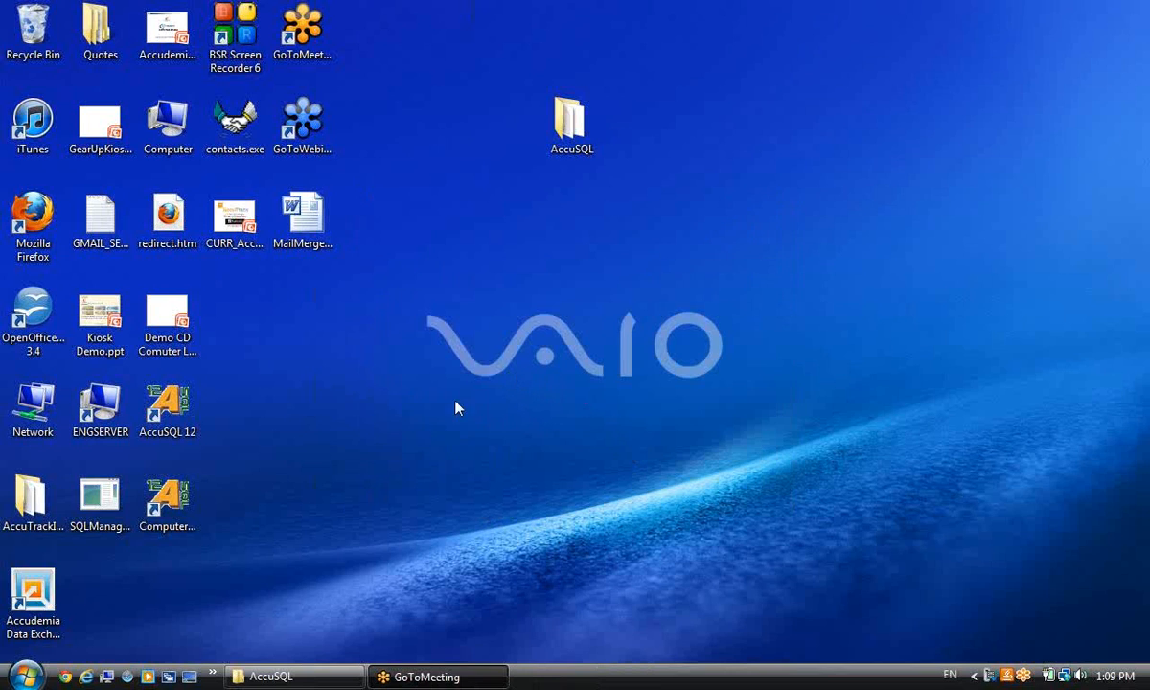
Launch AccuSQL 12 from the desktop shortcut and dismiss the Tip of the Day.
click(177, 422)
double_click(177, 422)
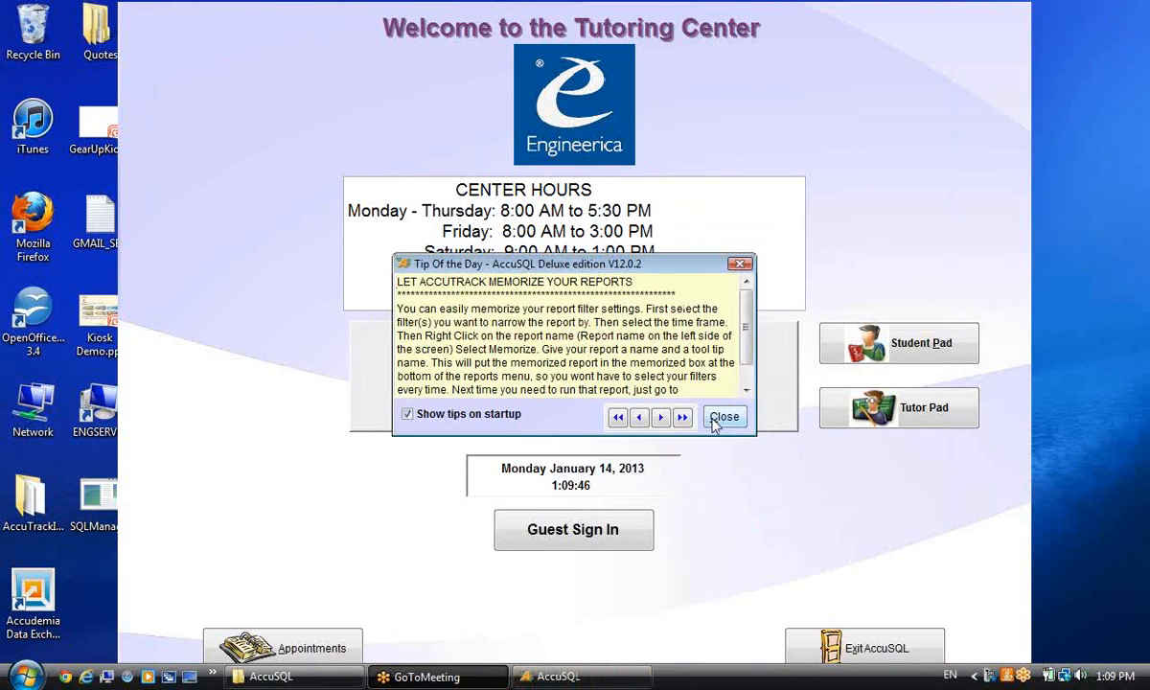
click(715, 421)
Sign in with the administrator ID and password, acknowledging the default-credentials warning.
text(*********)
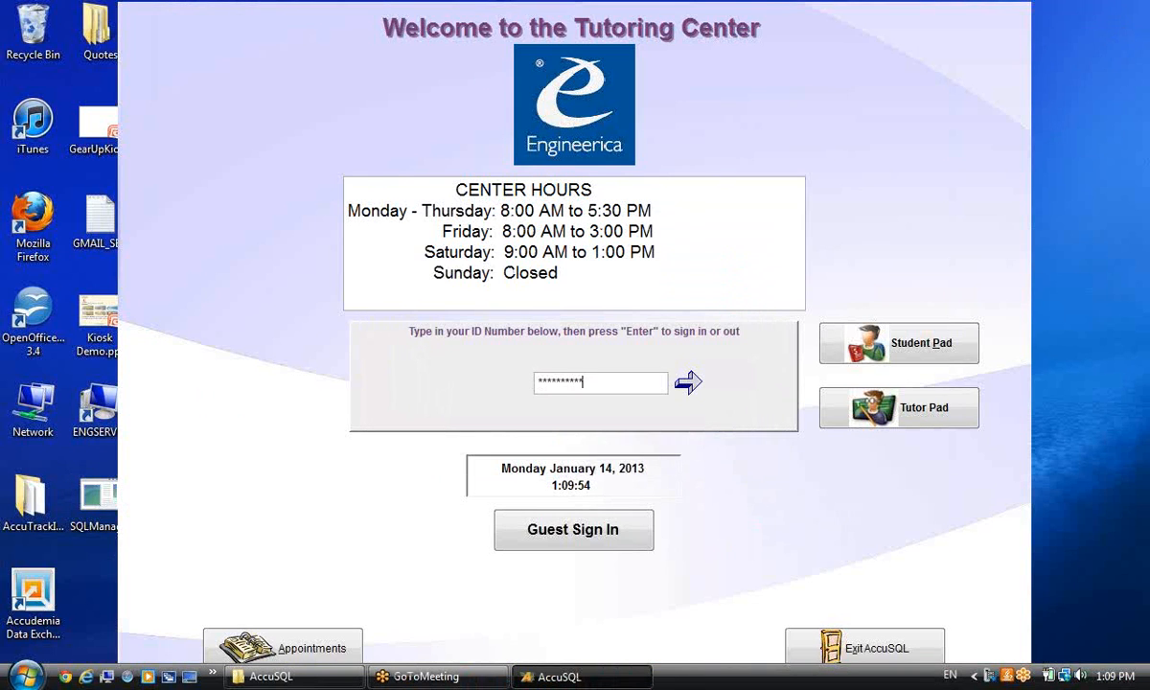
key(Return)
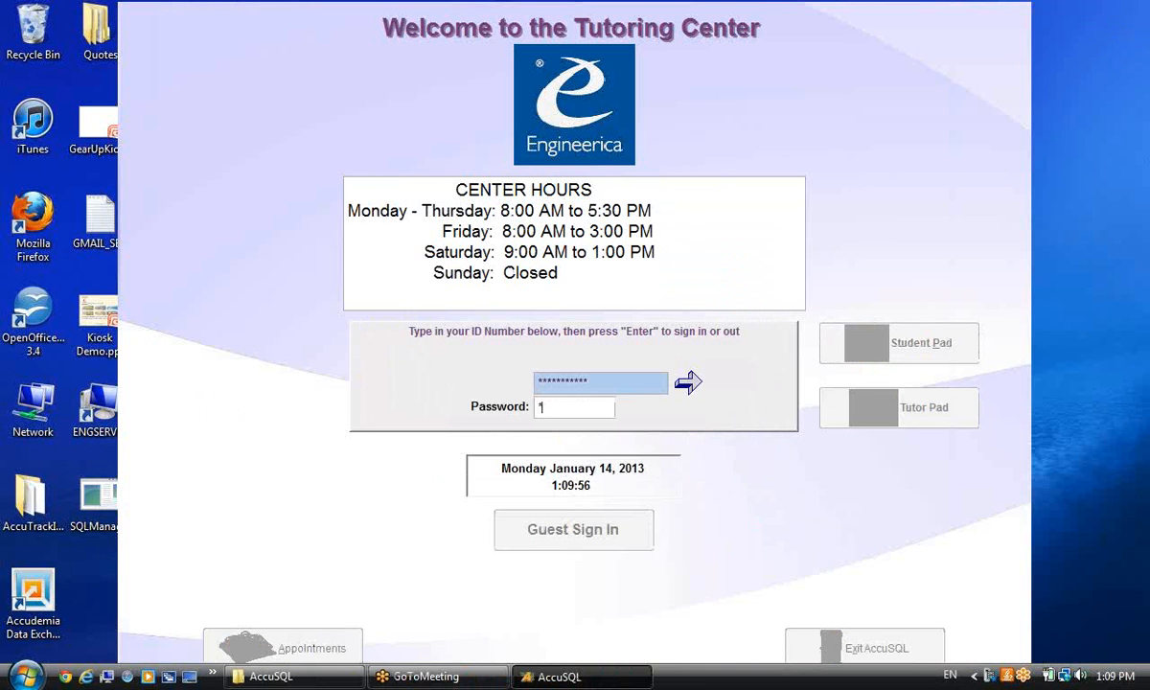
key(Return)
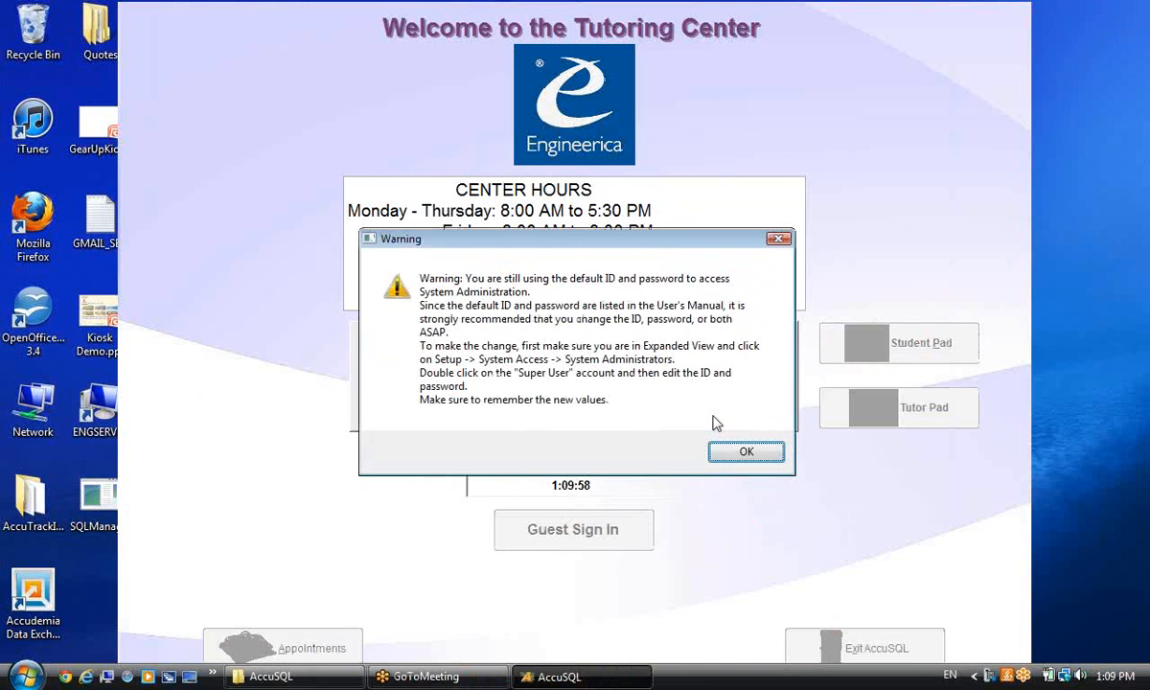
click(740, 451)
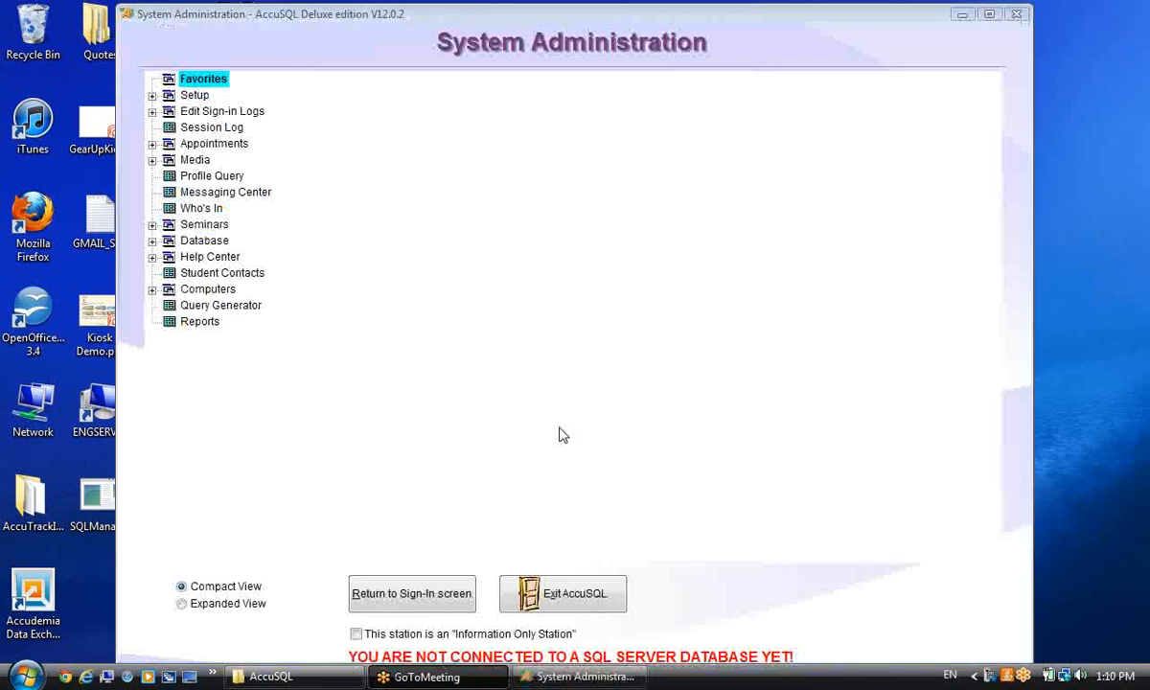
Set the Database Location data mode to SQL Server.
click(151, 241)
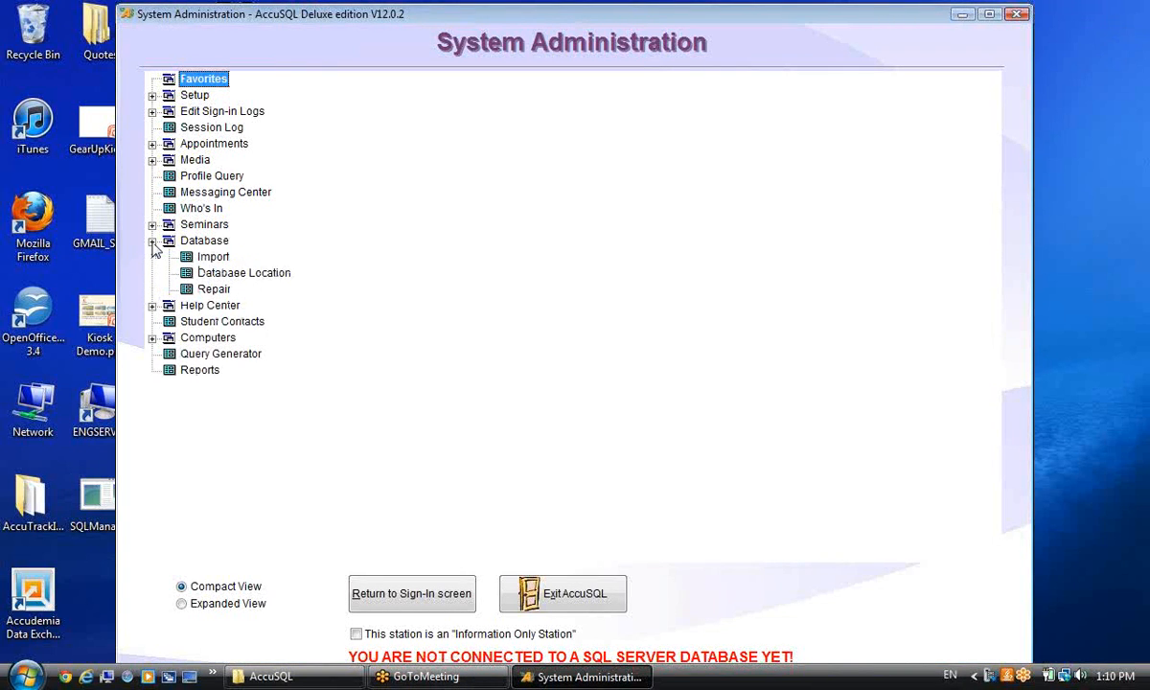
click(283, 275)
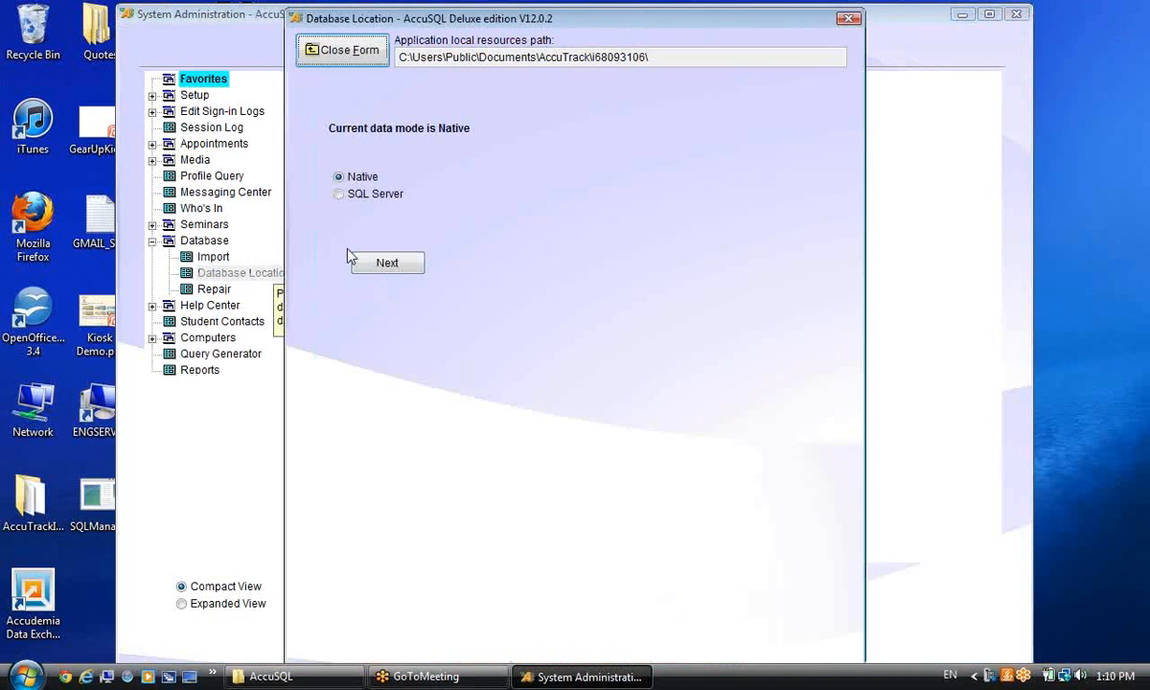
click(362, 197)
click(383, 263)
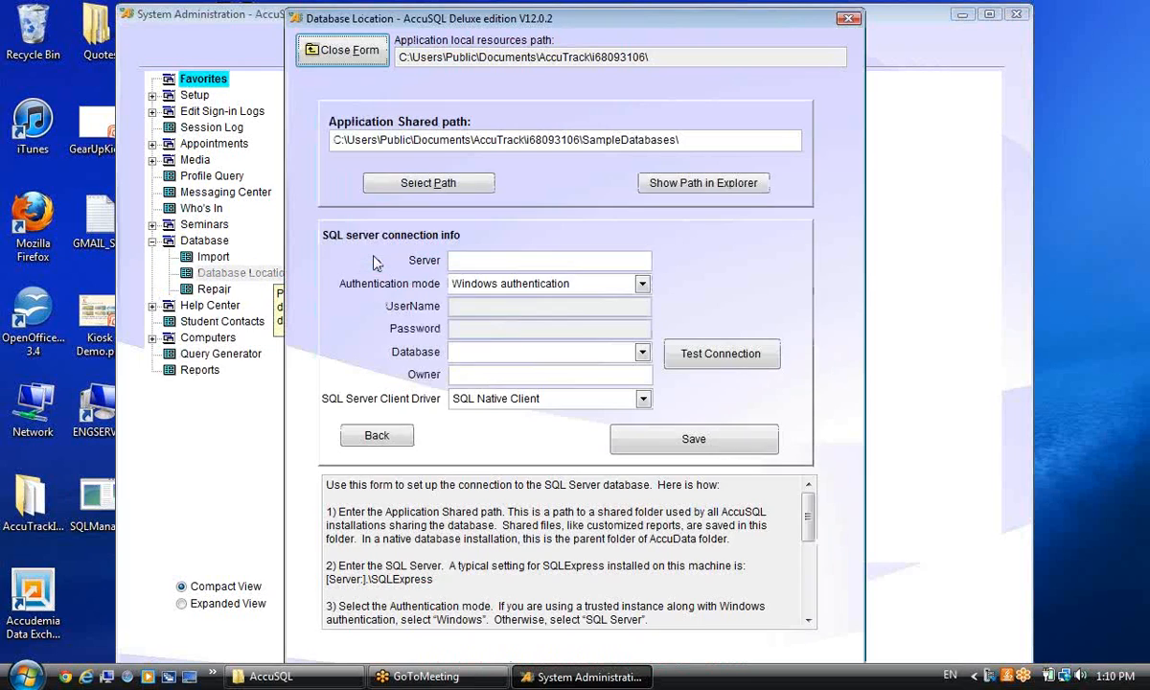
Enter server support_1 with SQL Server authentication, user 'sa' and its password.
click(559, 260)
text(support_1)
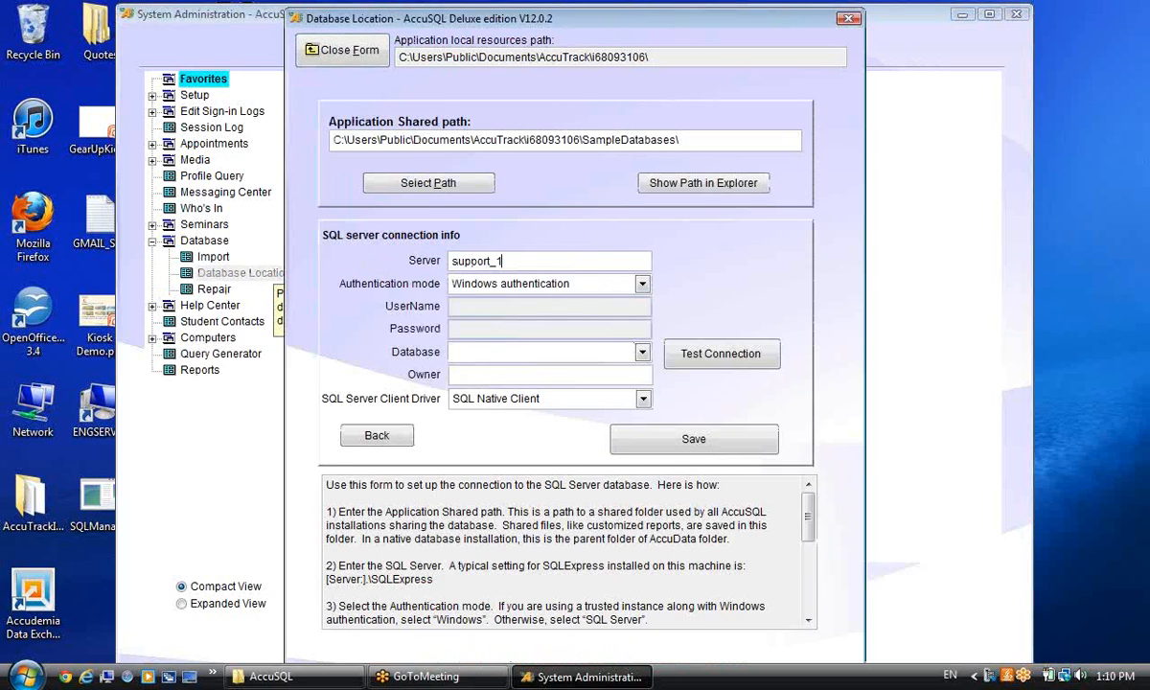
click(556, 284)
click(531, 320)
click(484, 305)
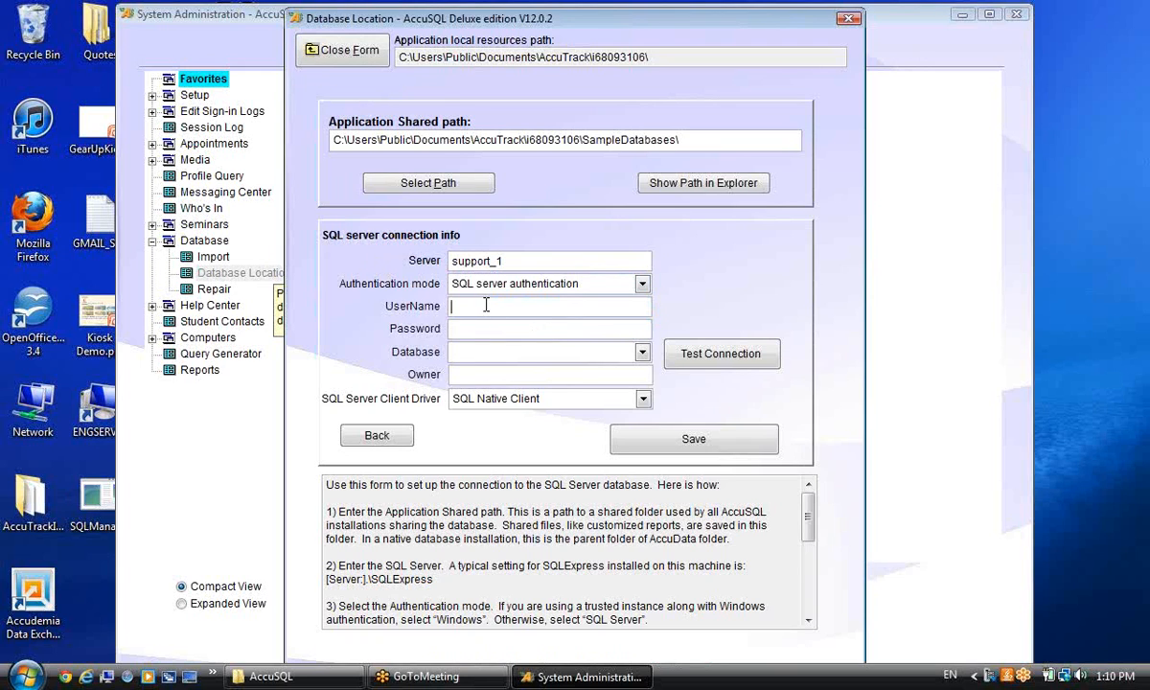
text(sa)
click(539, 329)
text(****)
Select the David_12_01_Tutor database, save the connection, and exit AccuSQL.
click(641, 352)
drag(640, 385, 640, 413)
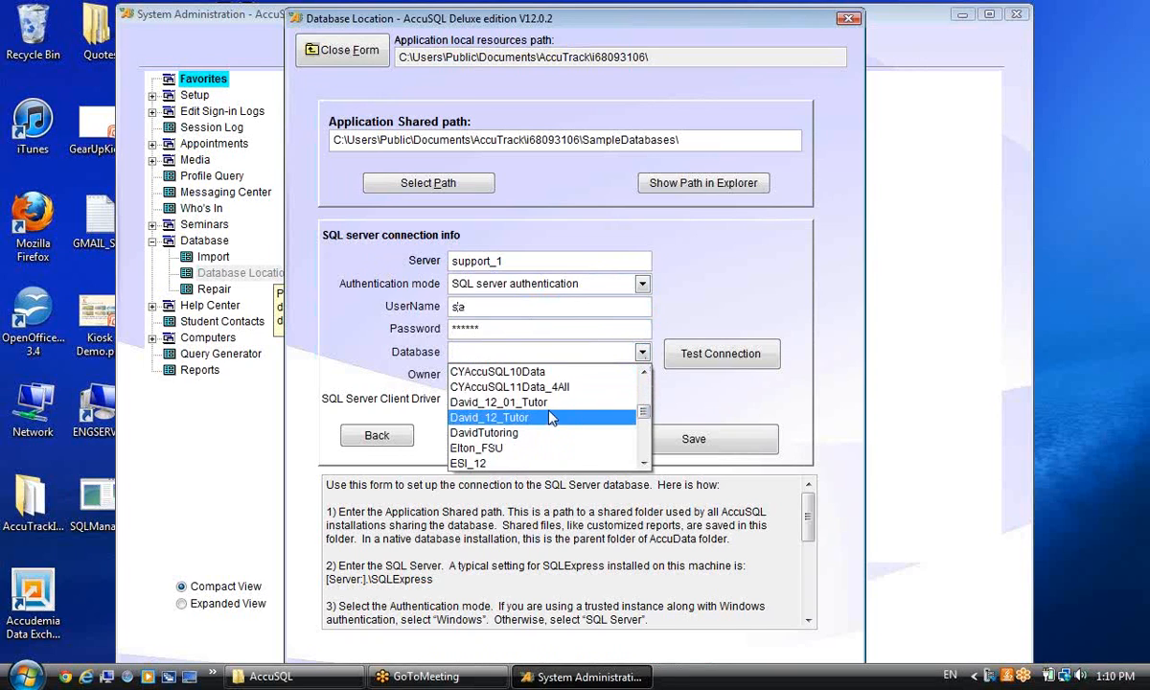
click(517, 401)
click(640, 429)
click(727, 403)
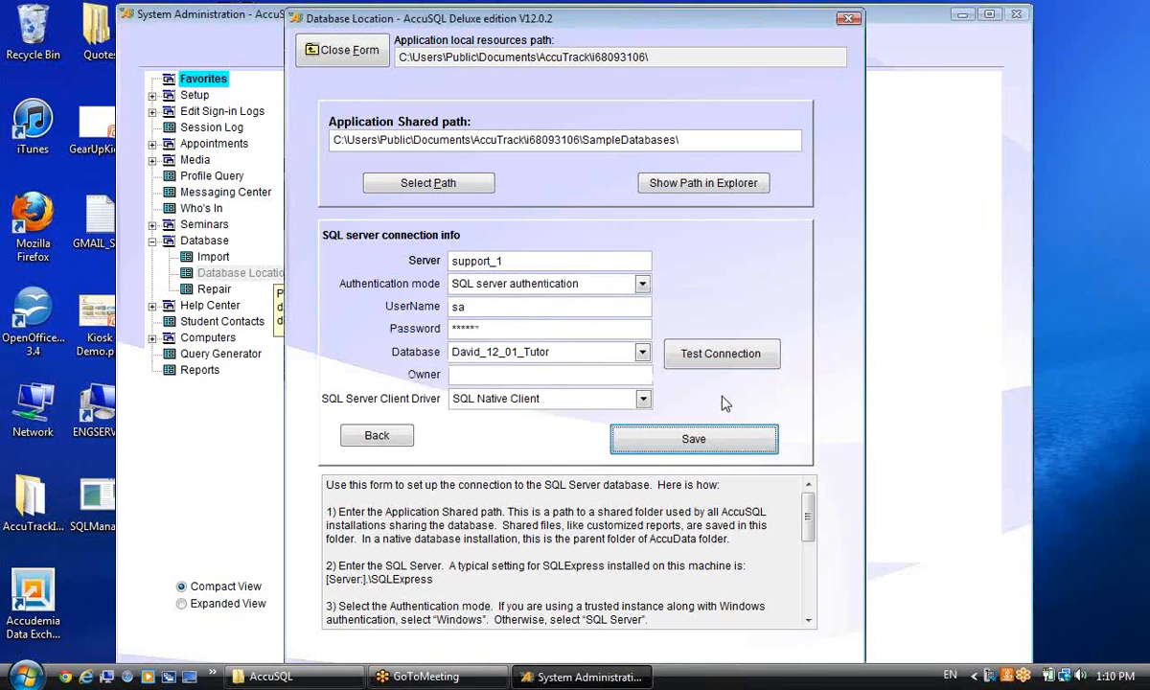
click(336, 50)
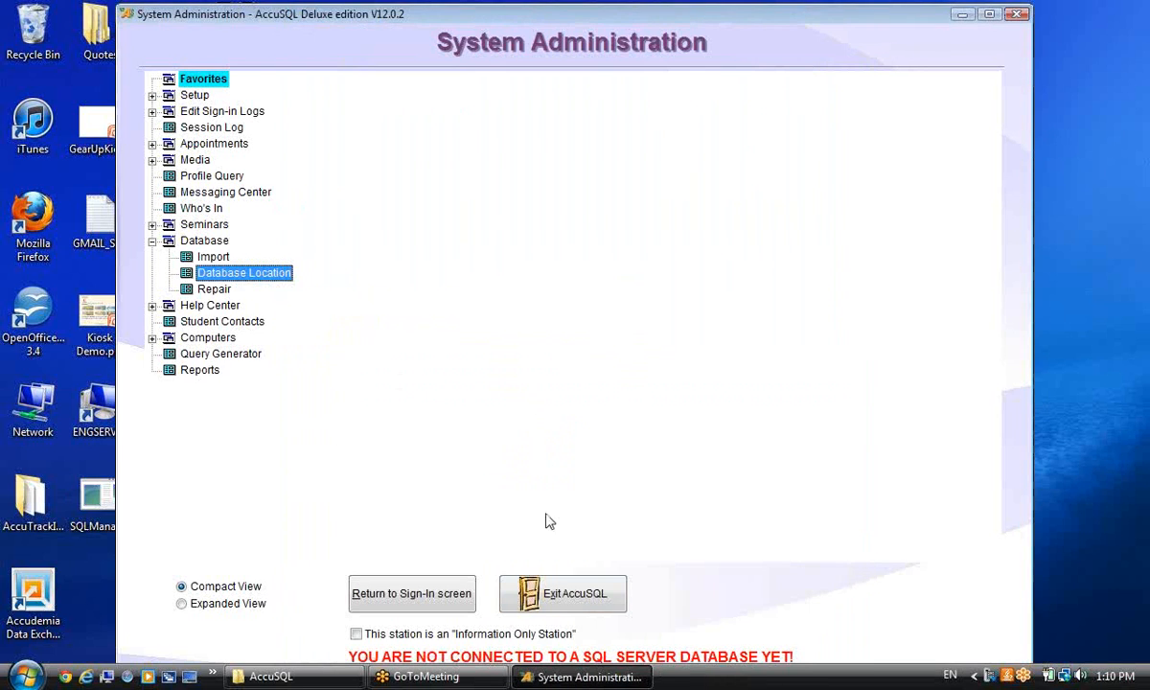
click(523, 592)
Confirm the exit, relaunch AccuSQL 12, and dismiss the Tip of the Day.
click(558, 399)
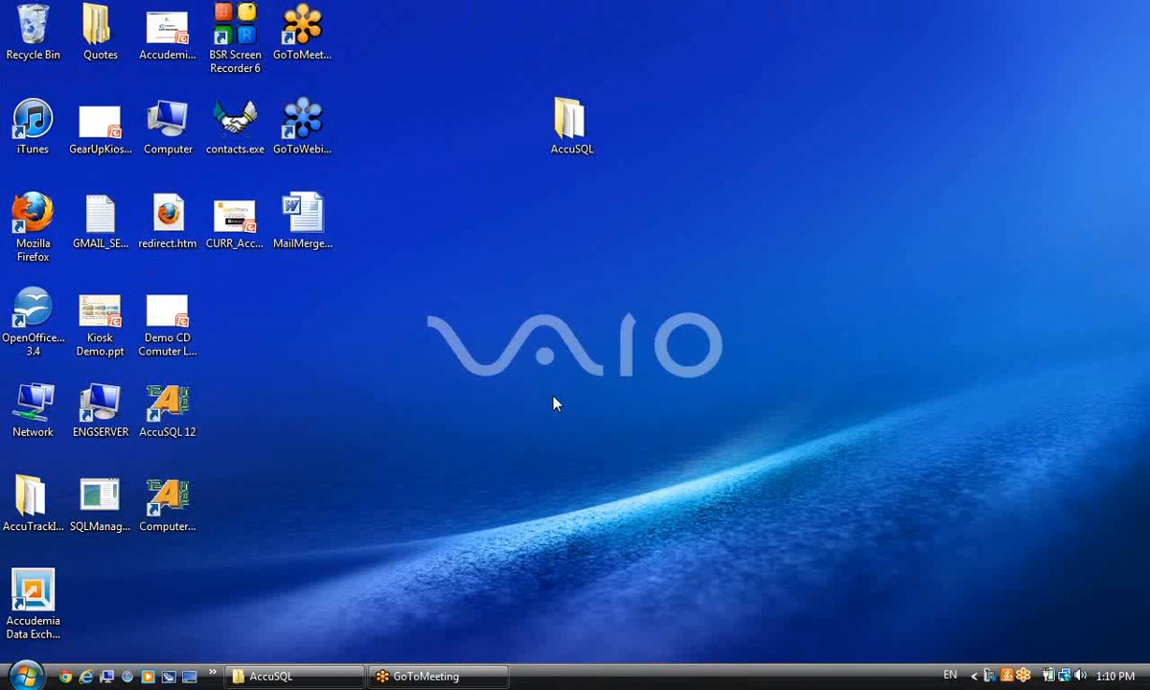
double_click(187, 425)
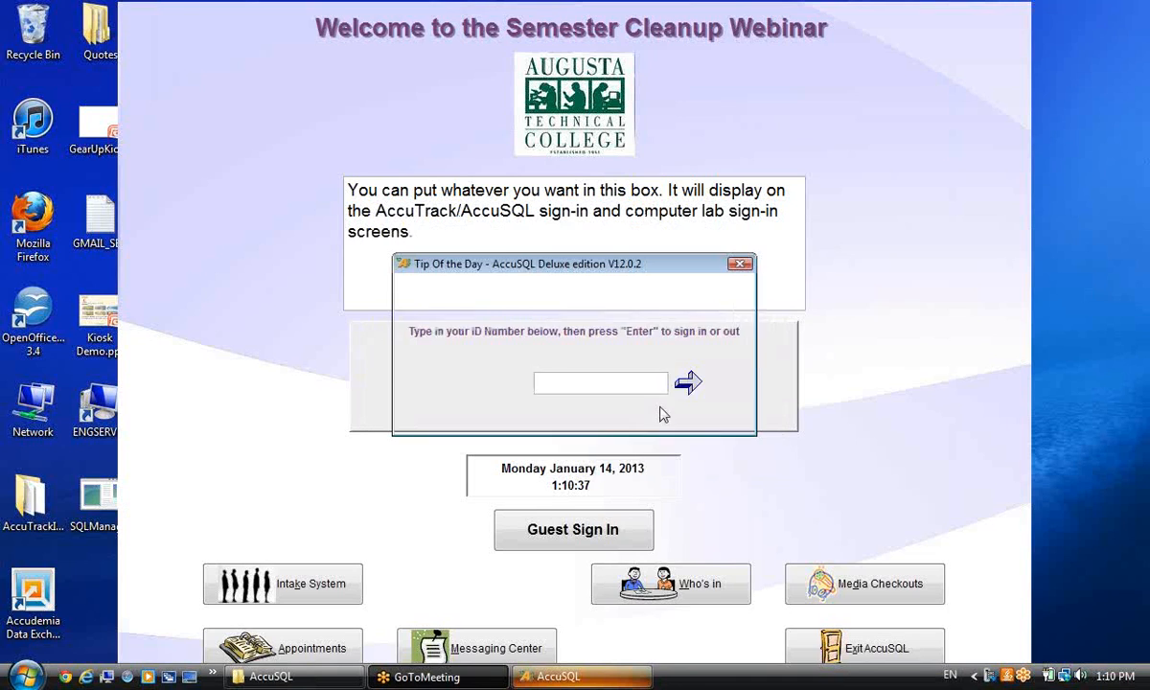
click(723, 418)
Sign in again with the administrator ID and password.
text(********)
key(Return)
text(****)
key(Return)
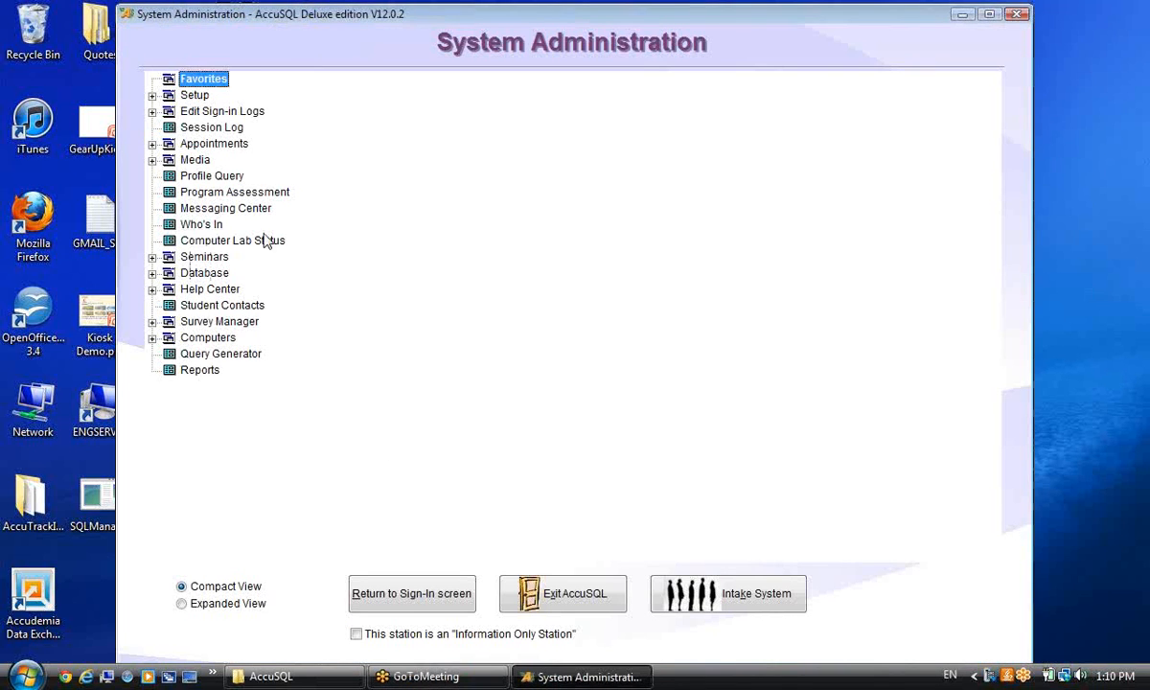
Open Setup > Options and view the Computer Lab Plug-In settings.
click(152, 96)
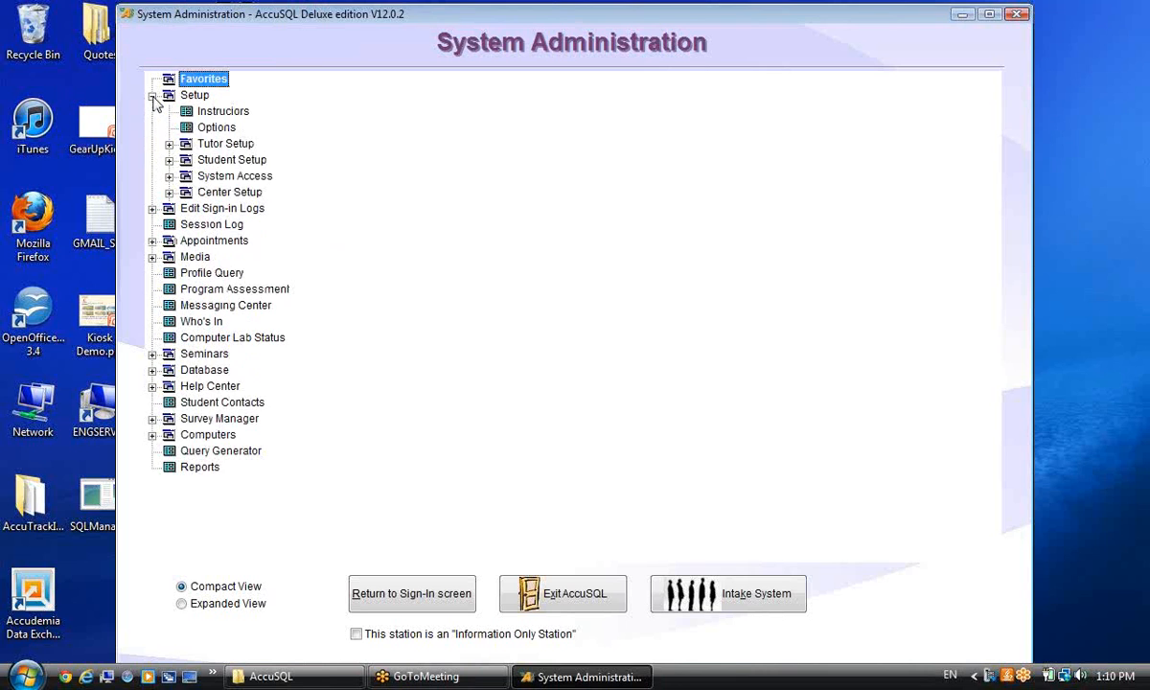
click(217, 131)
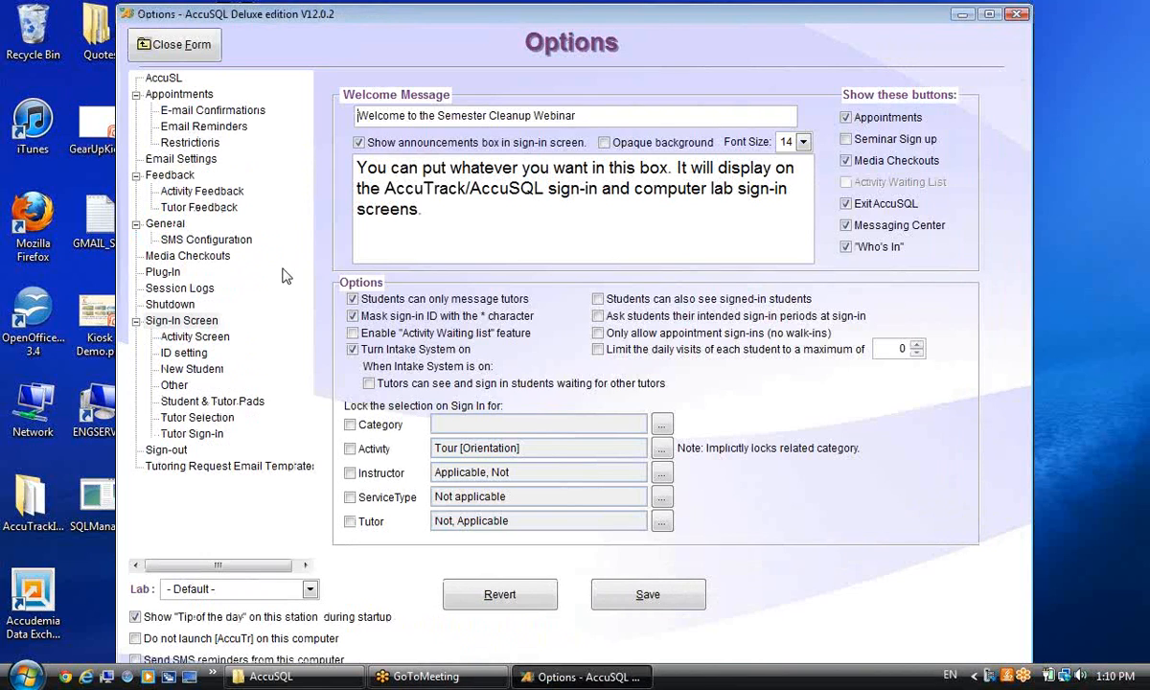
click(163, 274)
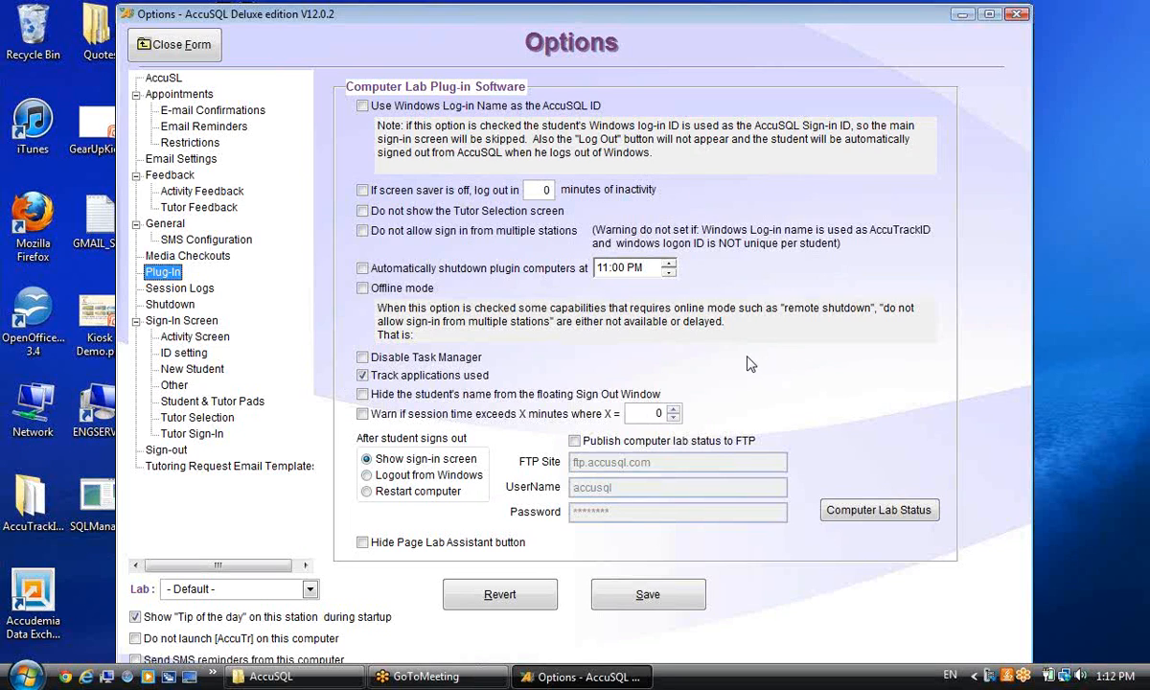
Close the Options form and exit AccuSQL, confirming with Yes.
click(172, 44)
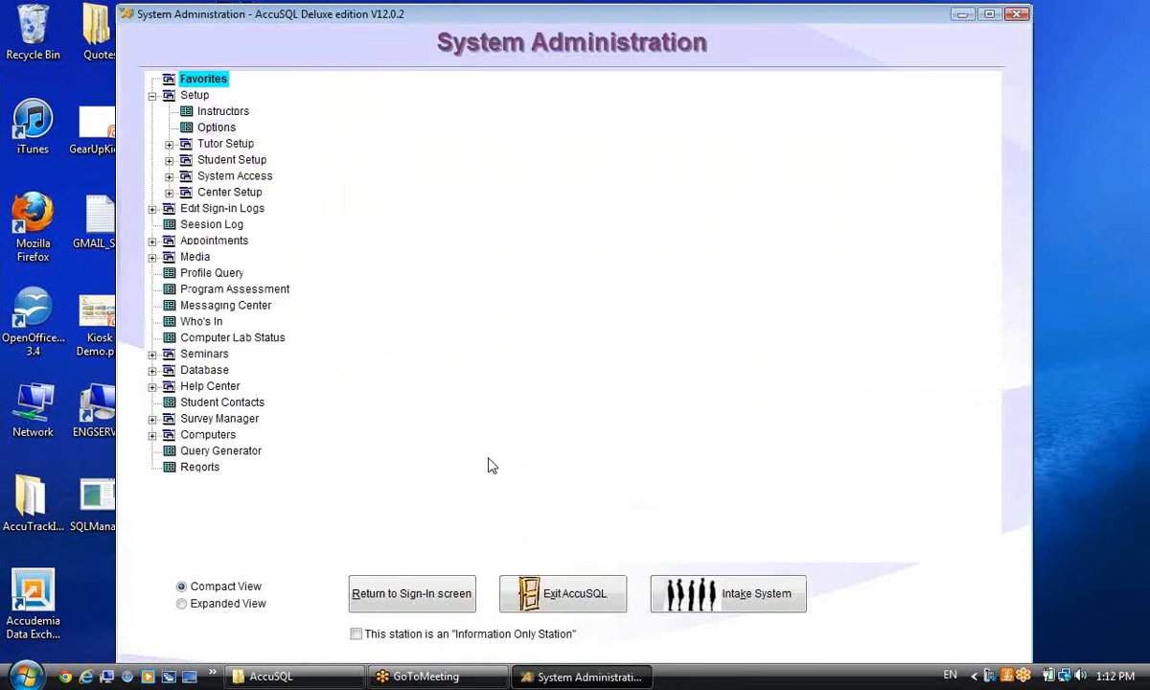
click(562, 593)
click(550, 401)
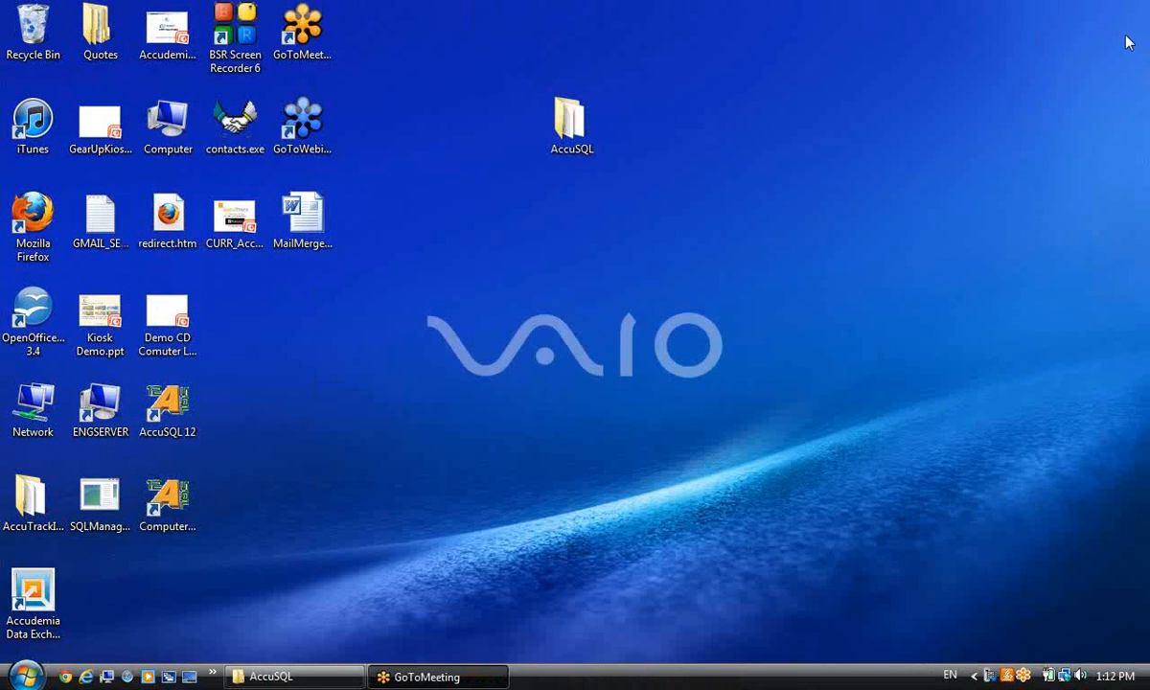